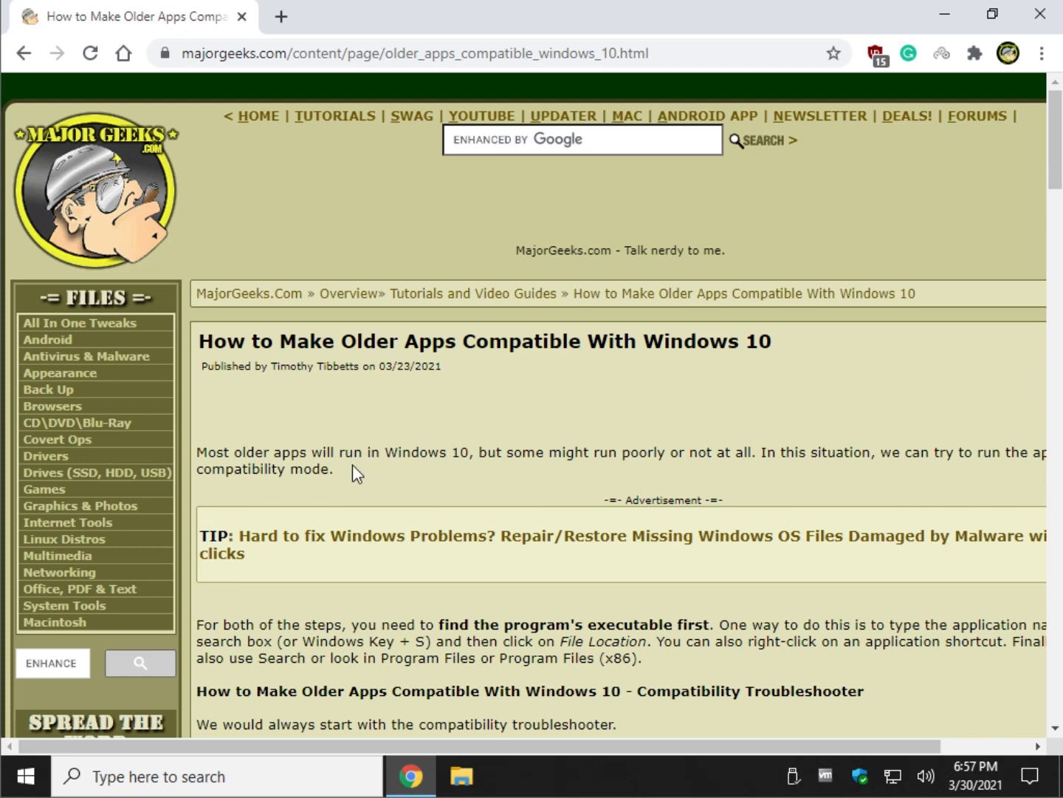
Scroll the MajorGeeks article down to the Compatibility Troubleshooter steps and CCleaner Properties screenshot
{"action": "scroll", "coordinate": [324, 438], "scroll_direction": "down", "scroll_amount": 1}
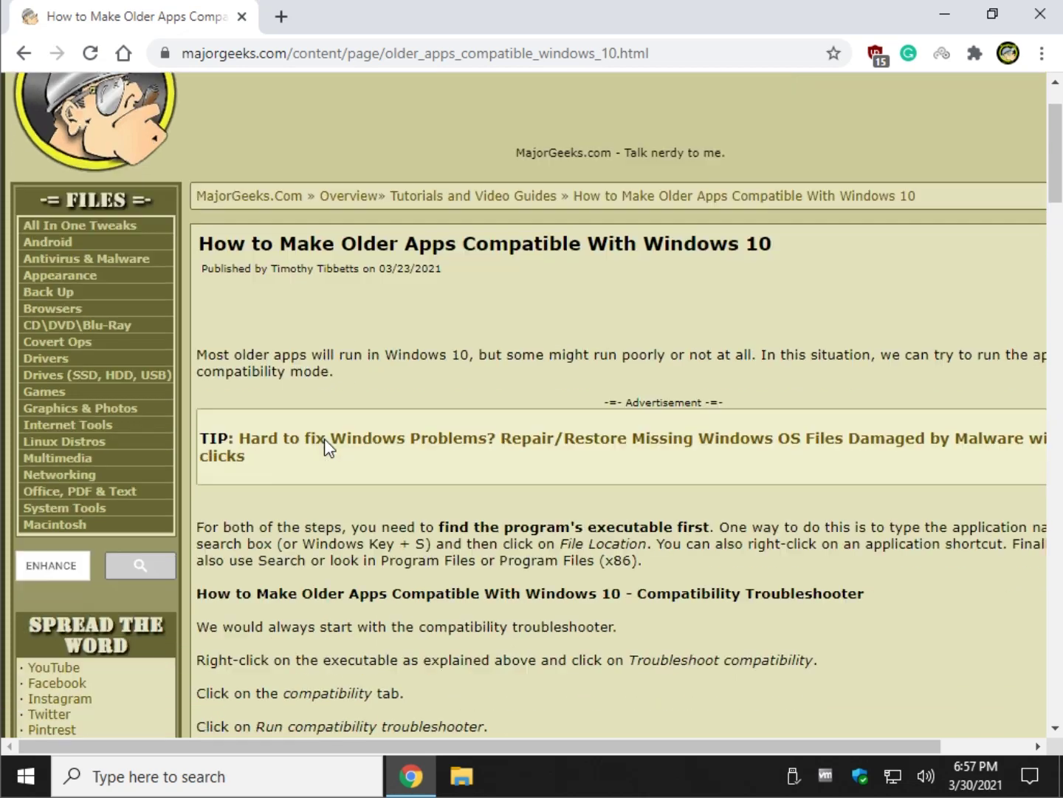
{"action": "scroll", "coordinate": [324, 438], "scroll_direction": "down", "scroll_amount": 1}
{"action": "scroll", "coordinate": [355, 381], "scroll_direction": "down", "scroll_amount": 1}
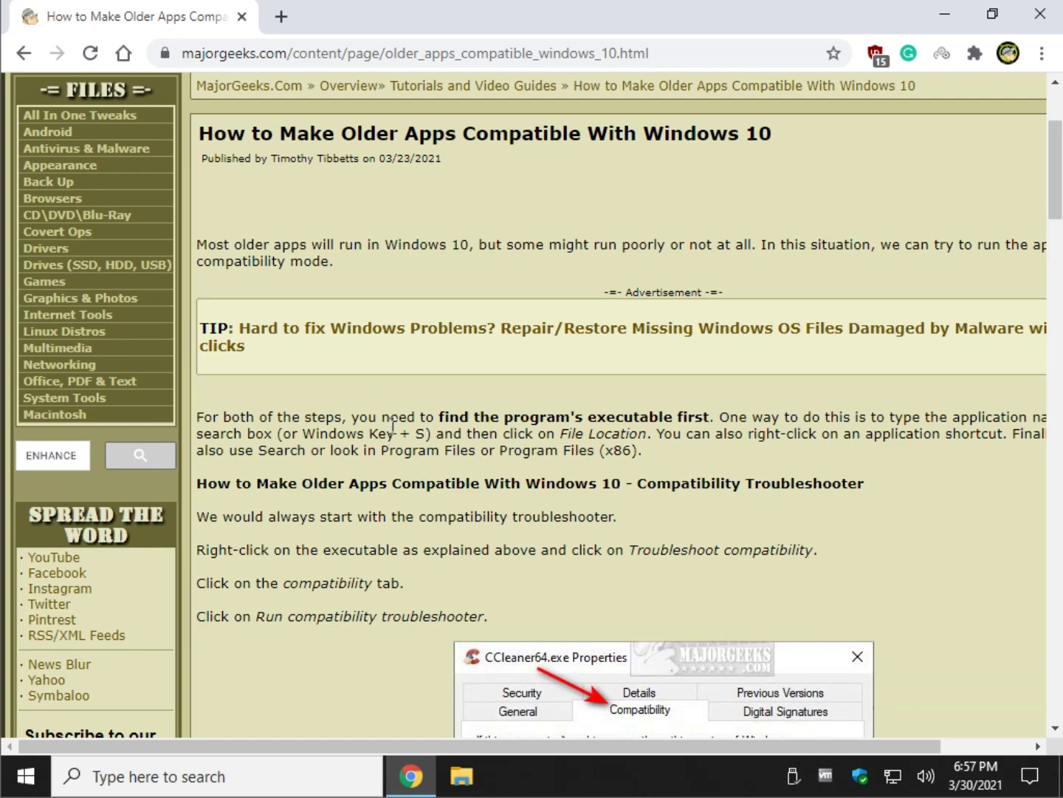
{"action": "scroll", "coordinate": [413, 407], "scroll_direction": "down", "scroll_amount": 4}
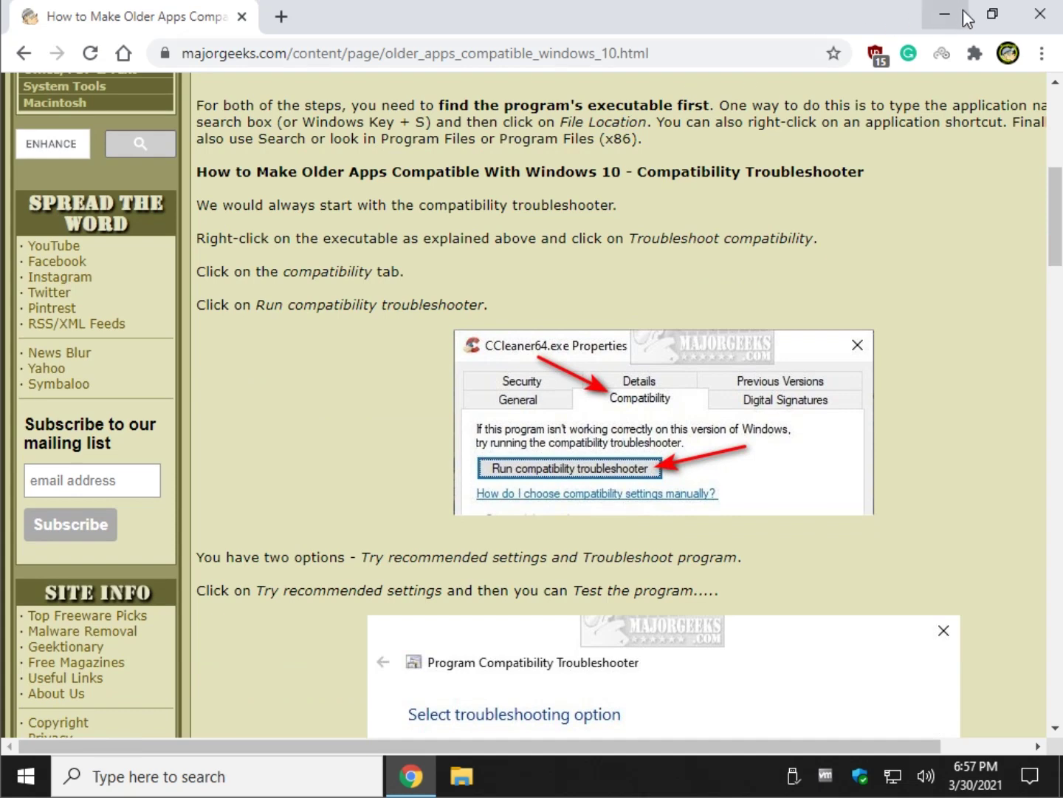
Open the Mozilla Firefox install folder via the desktop shortcut's Open file location, keeping Chrome alongside
{"action": "left_click", "coordinate": [934, 25]}
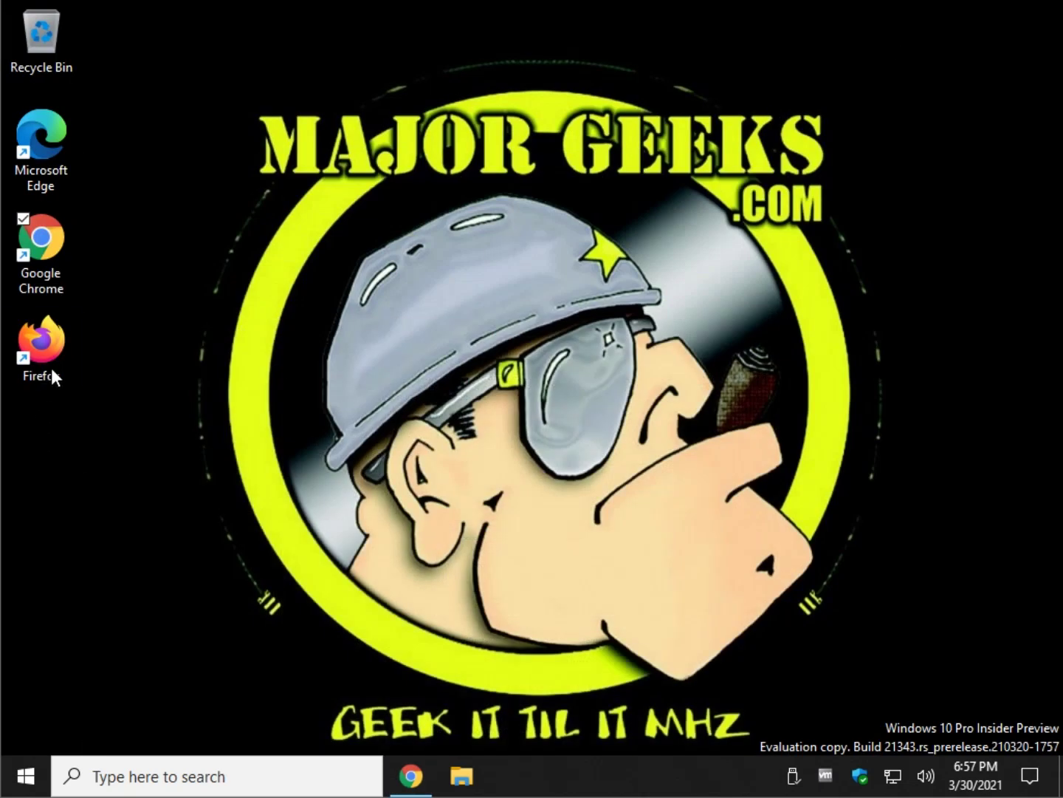
{"action": "left_click", "coordinate": [57, 345]}
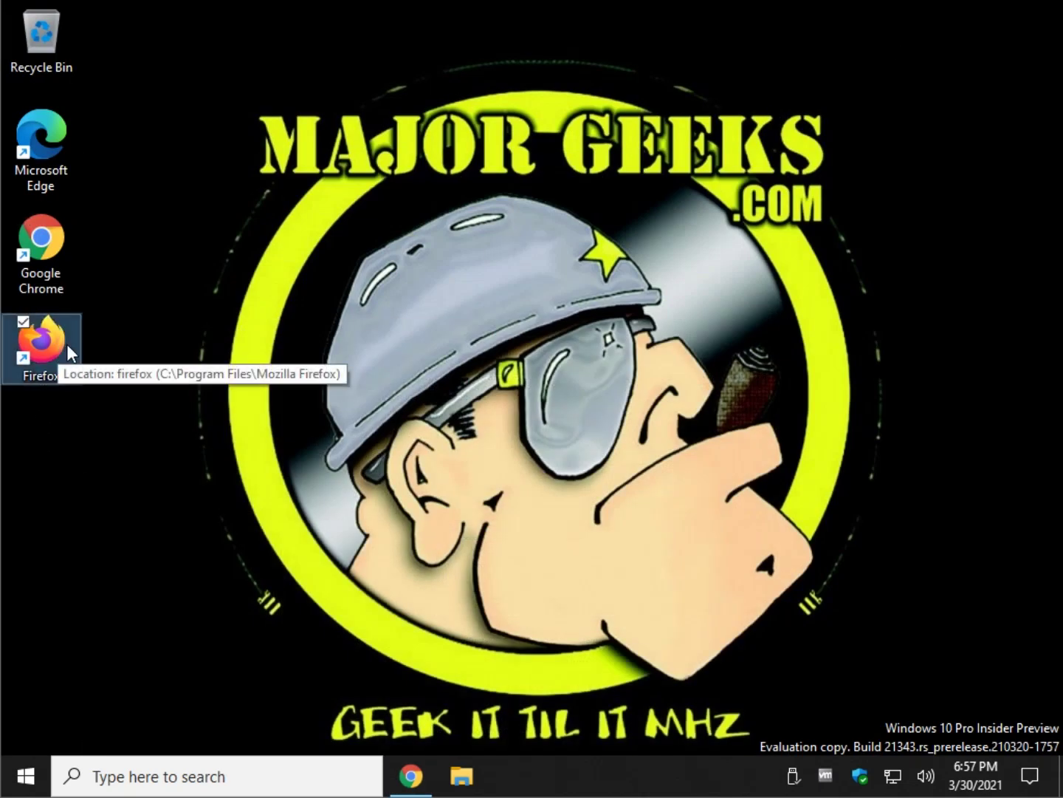
{"action": "right_click", "coordinate": [66, 343]}
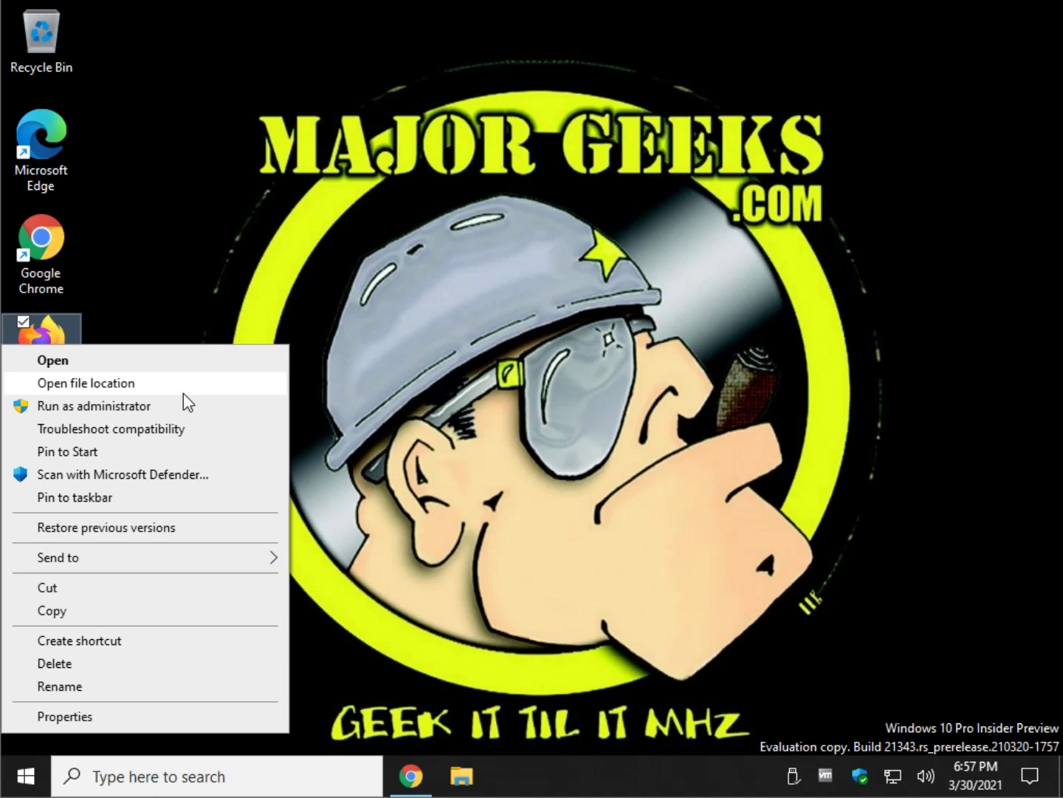
{"action": "left_click", "coordinate": [183, 394]}
{"action": "scroll", "coordinate": [466, 526], "scroll_direction": "down", "scroll_amount": 5}
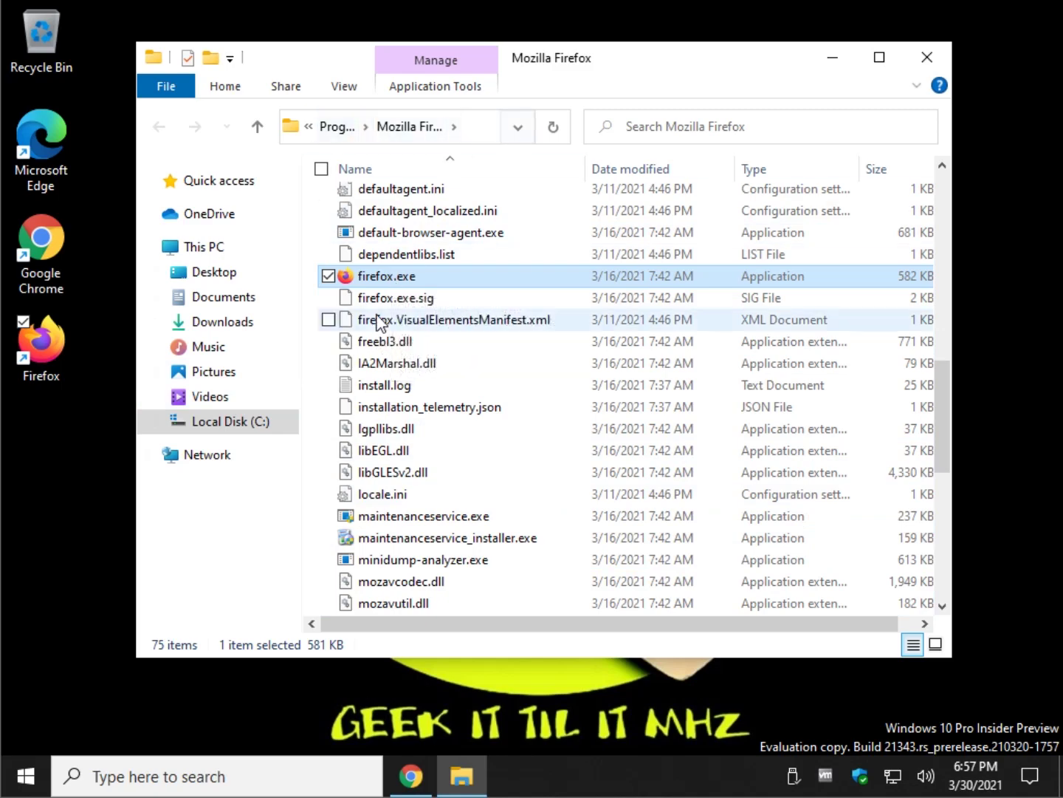
{"action": "left_click", "coordinate": [411, 775]}
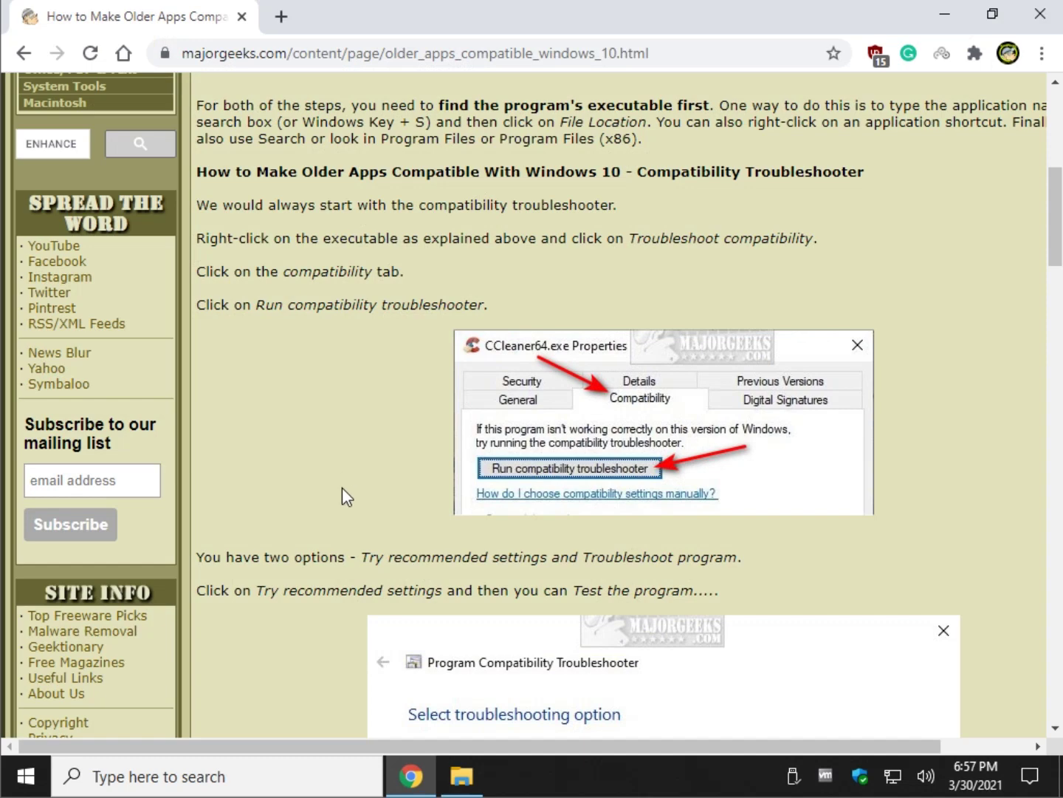
{"action": "left_click", "coordinate": [459, 777]}
Troubleshoot firefox.exe compatibility, reporting it worked in earlier Windows versions, and choose Windows 7
{"action": "right_click", "coordinate": [409, 282]}
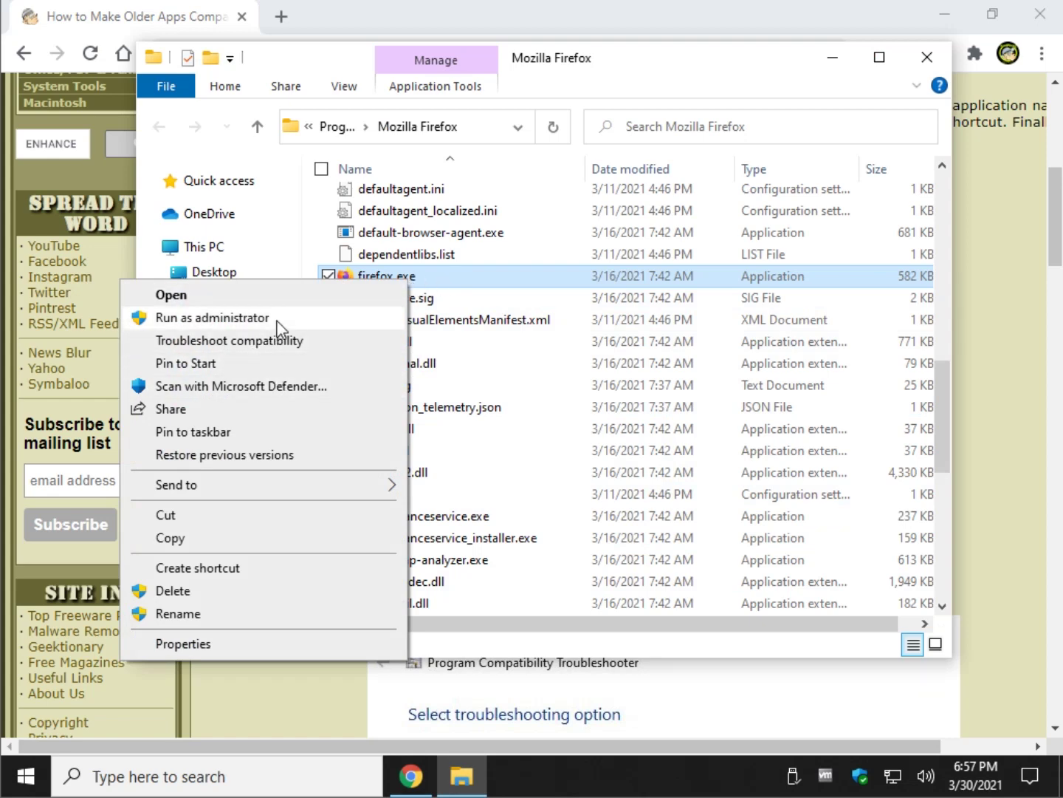
{"action": "left_click", "coordinate": [285, 340]}
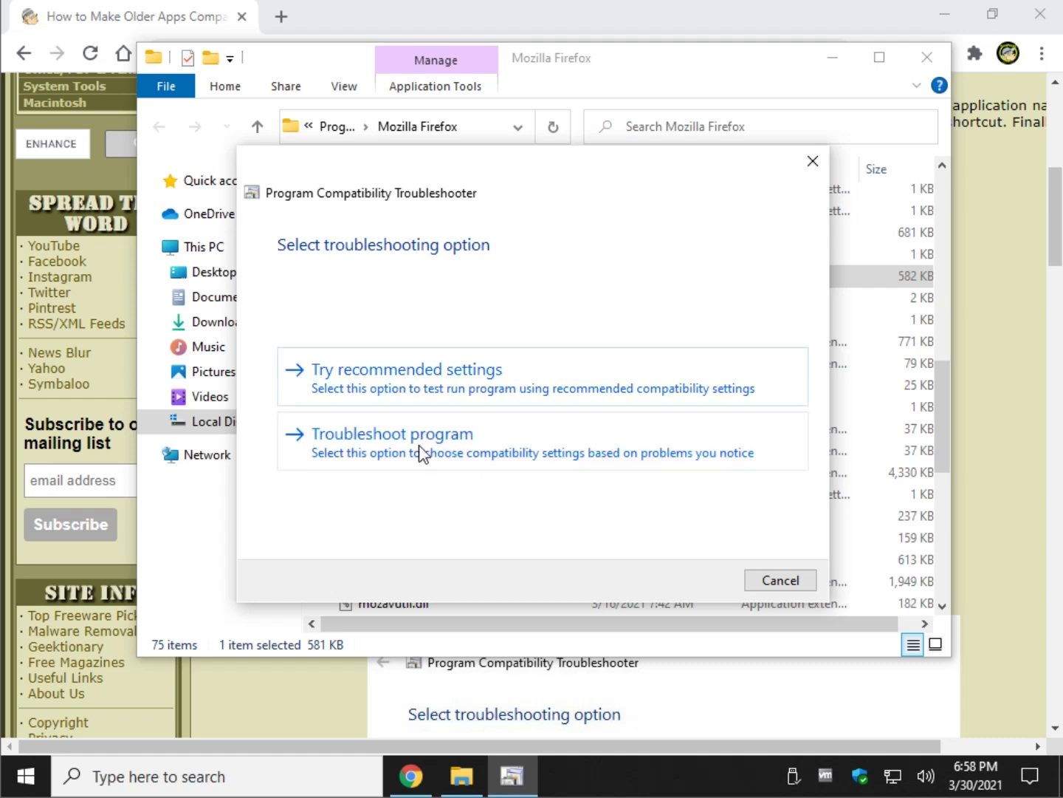
{"action": "left_click", "coordinate": [571, 458]}
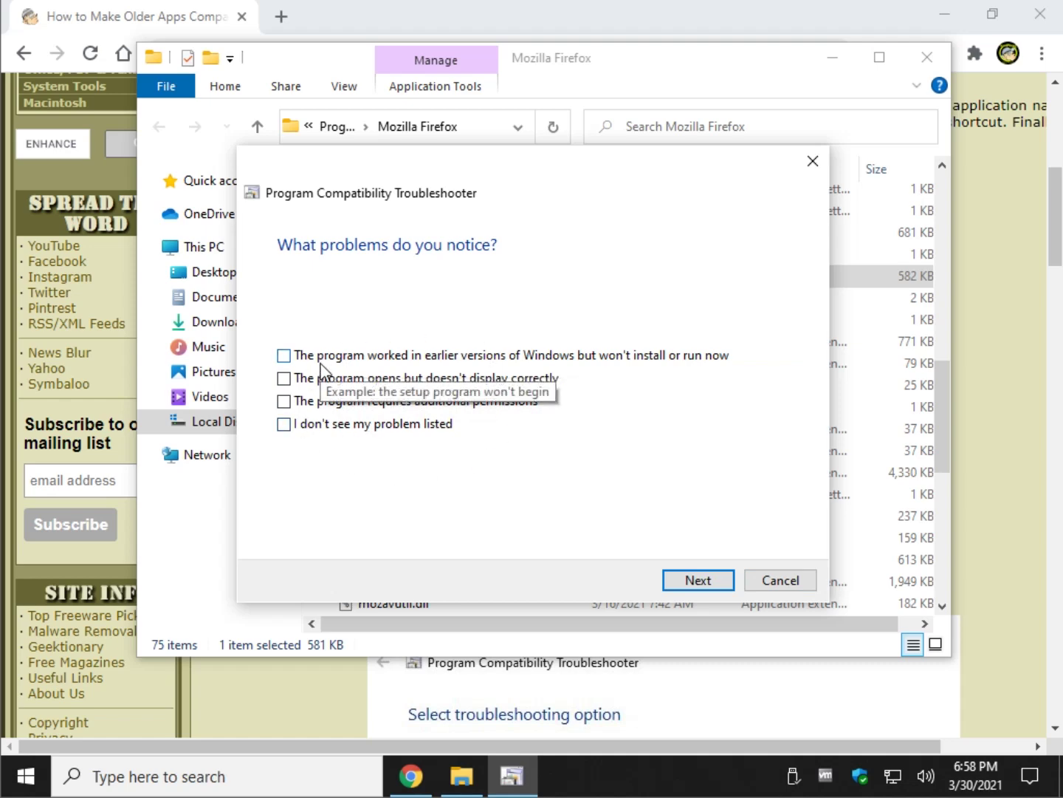
{"action": "left_click", "coordinate": [491, 355]}
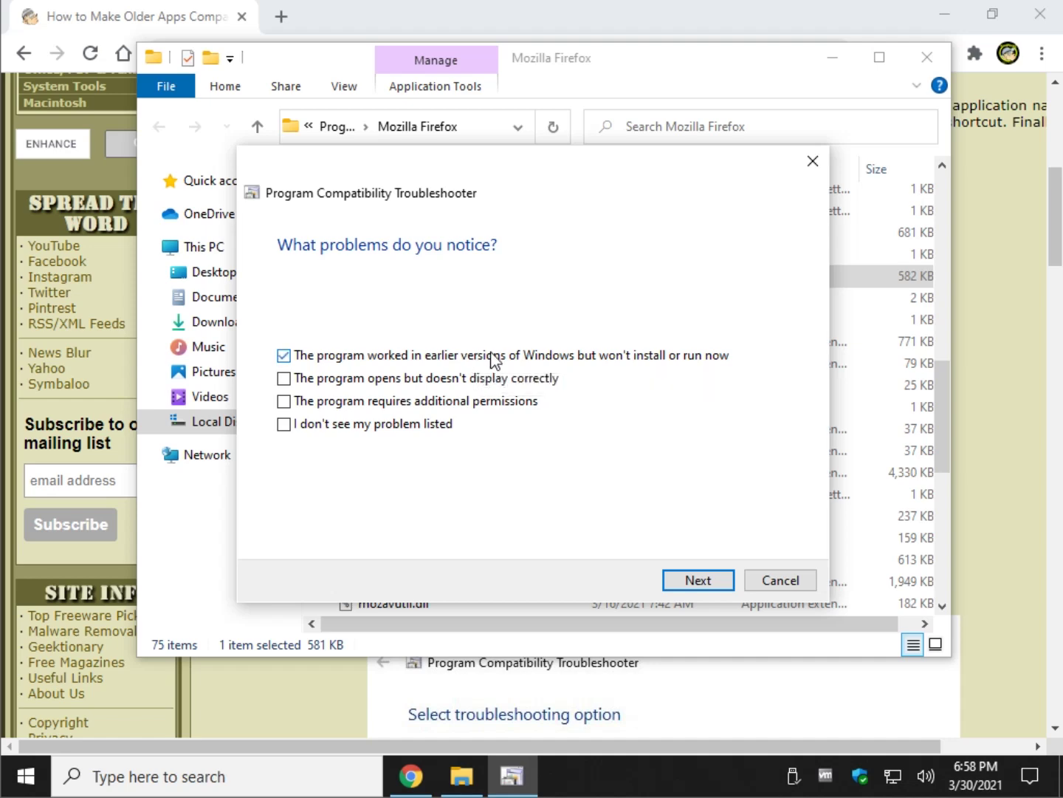
{"action": "left_click", "coordinate": [494, 358]}
{"action": "left_click", "coordinate": [411, 426]}
{"action": "left_click", "coordinate": [692, 583]}
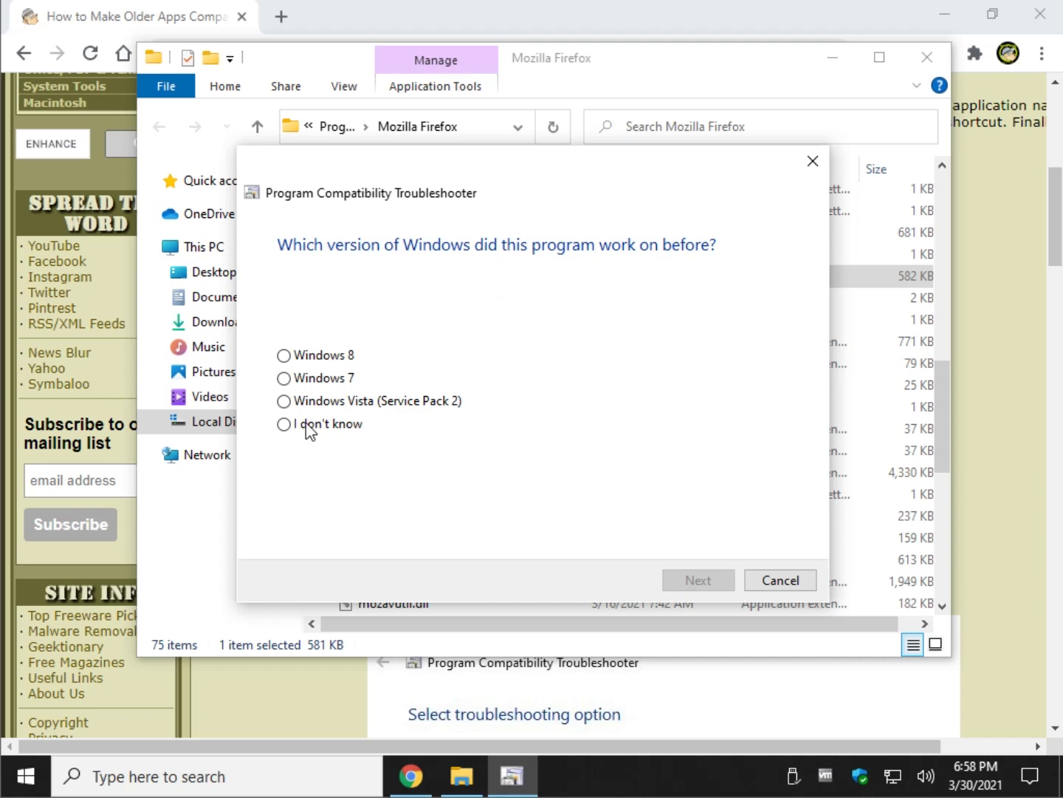
{"action": "left_click", "coordinate": [336, 378]}
Test Firefox under Windows 7 compatibility mode with administrator rights, then close the test window
{"action": "left_click", "coordinate": [729, 577]}
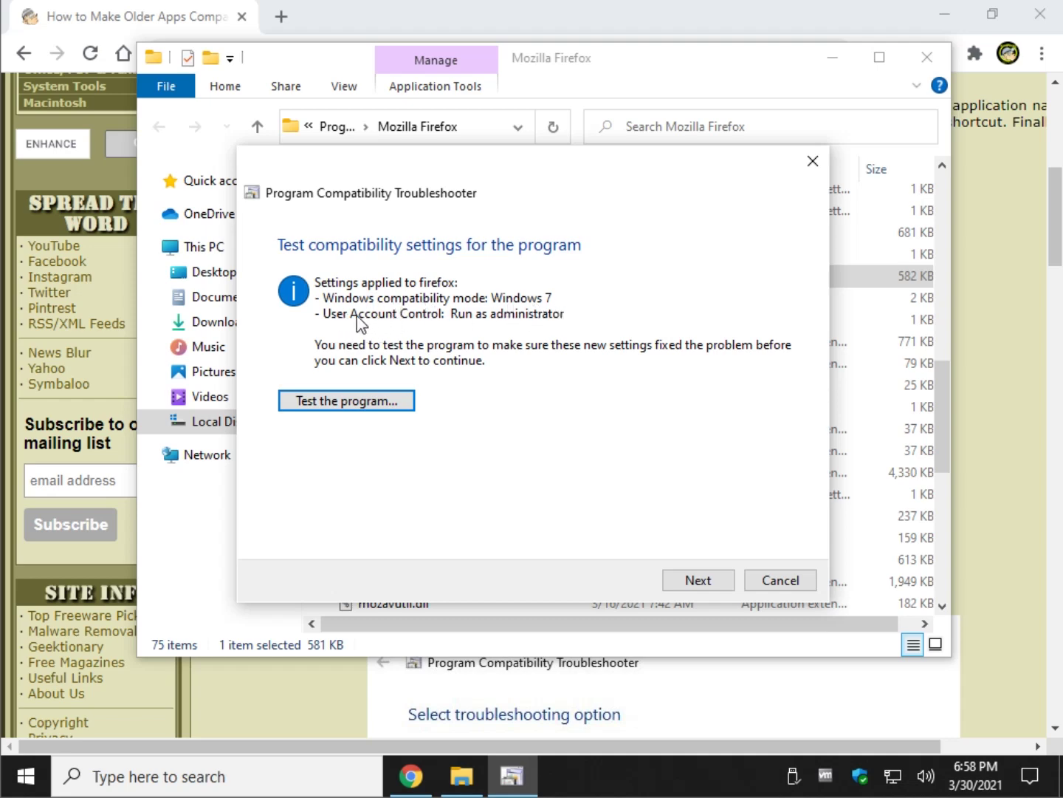
{"action": "left_click", "coordinate": [335, 405]}
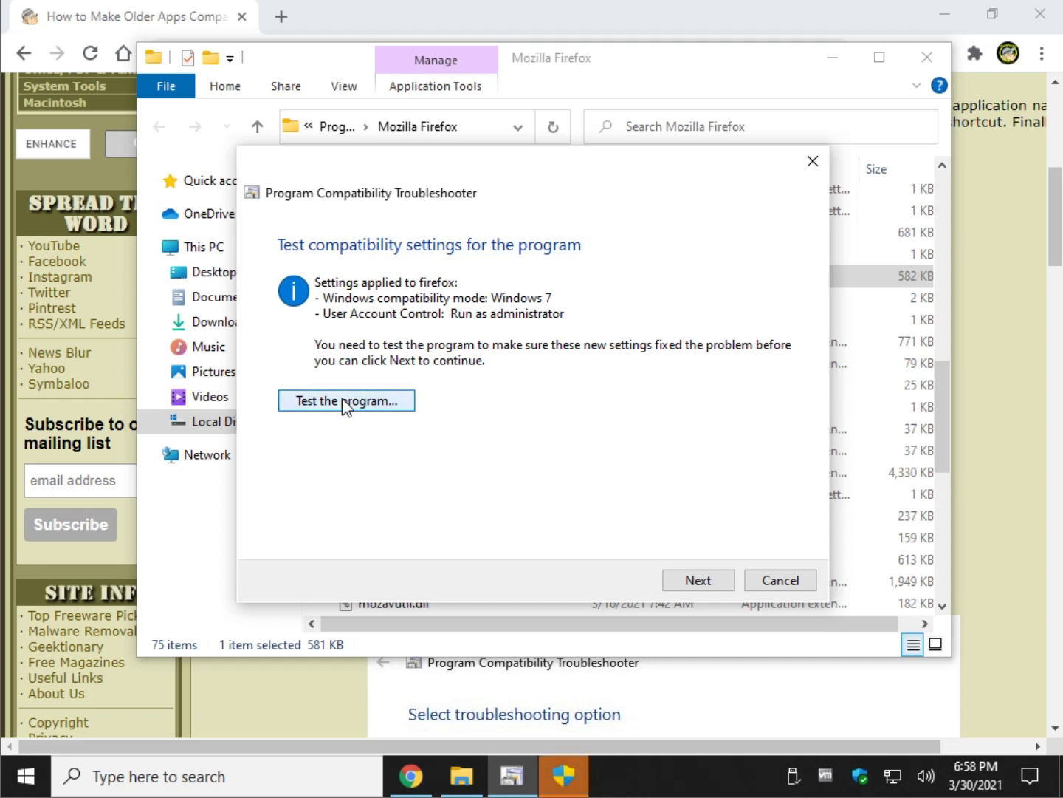
{"action": "left_click", "coordinate": [566, 777]}
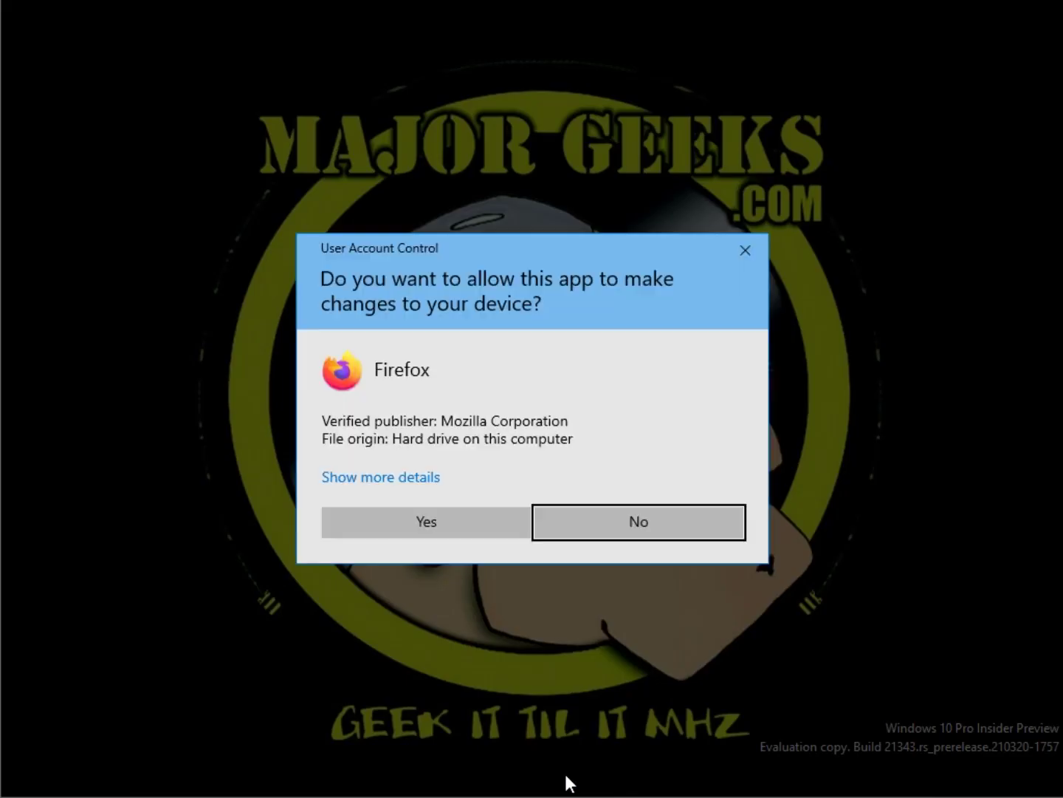
{"action": "left_click", "coordinate": [447, 522]}
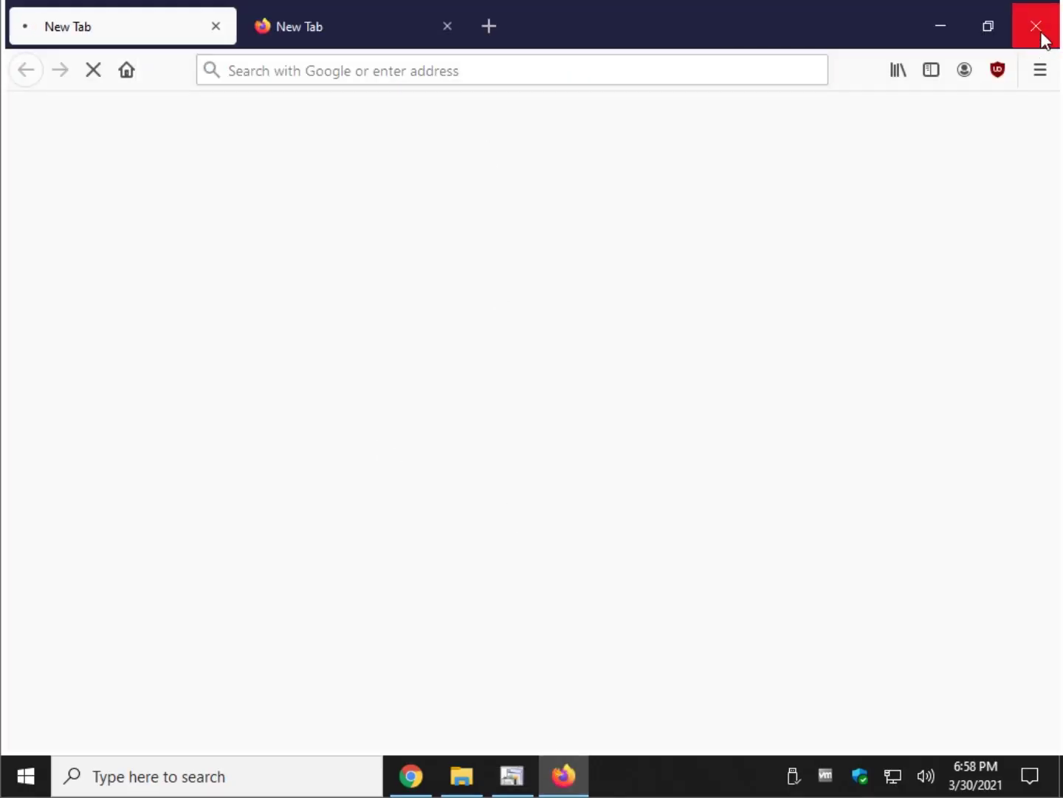
{"action": "left_click", "coordinate": [1041, 36]}
{"action": "left_click", "coordinate": [496, 427]}
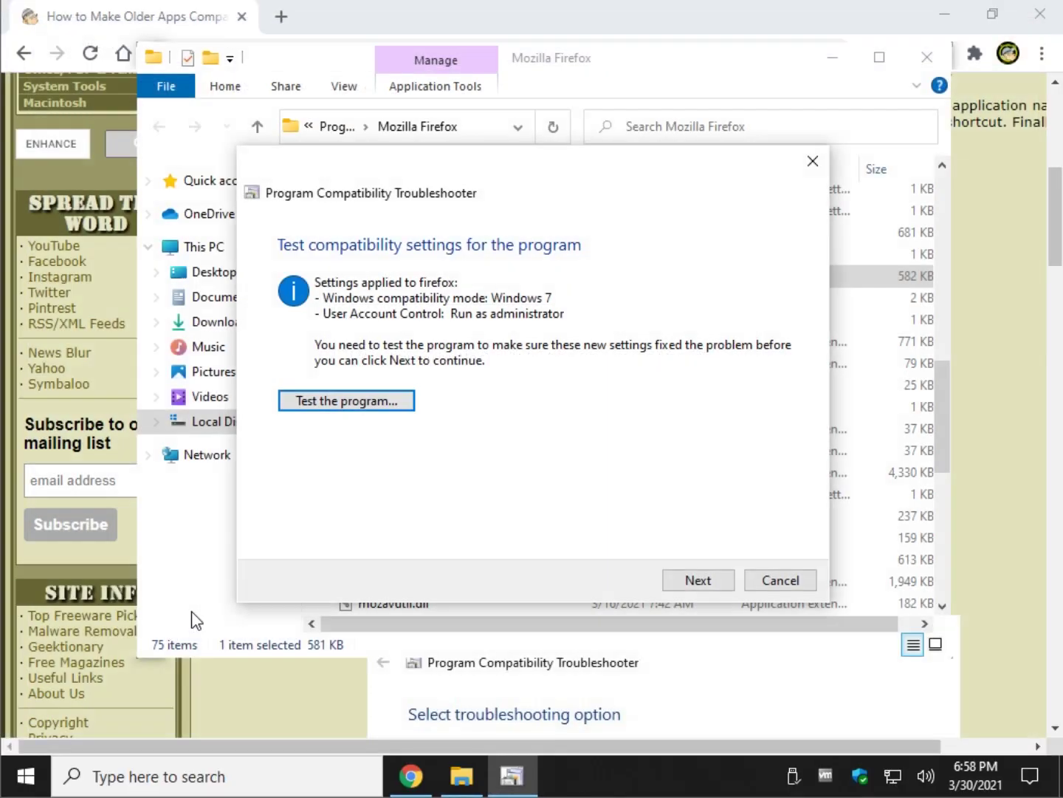
Save the tested settings, close the finished troubleshooter, and return to the MajorGeeks guide
{"action": "left_click", "coordinate": [721, 581]}
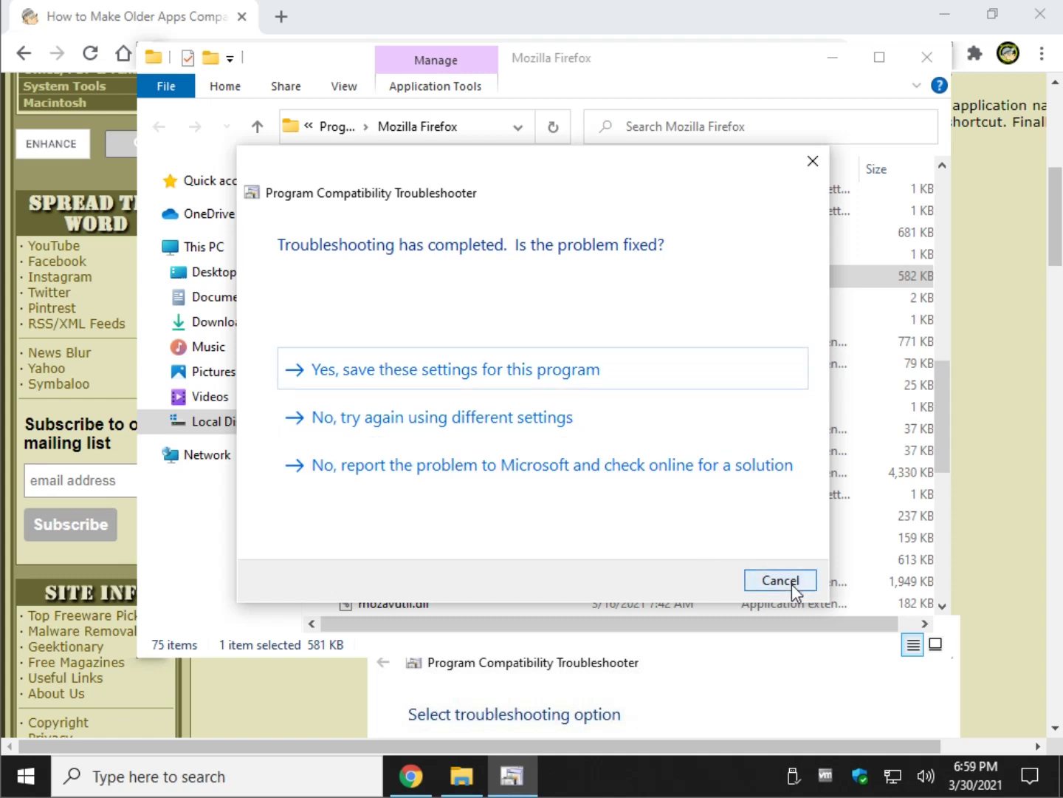
{"action": "key", "text": "Return"}
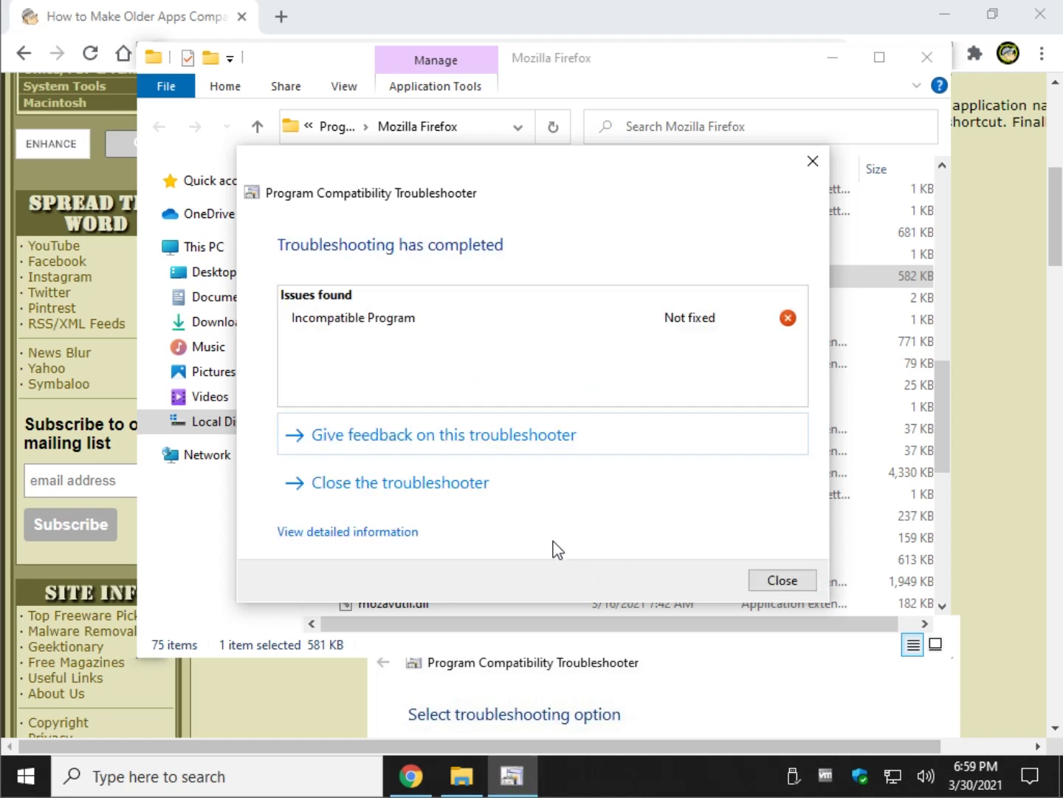
{"action": "left_click", "coordinate": [779, 580]}
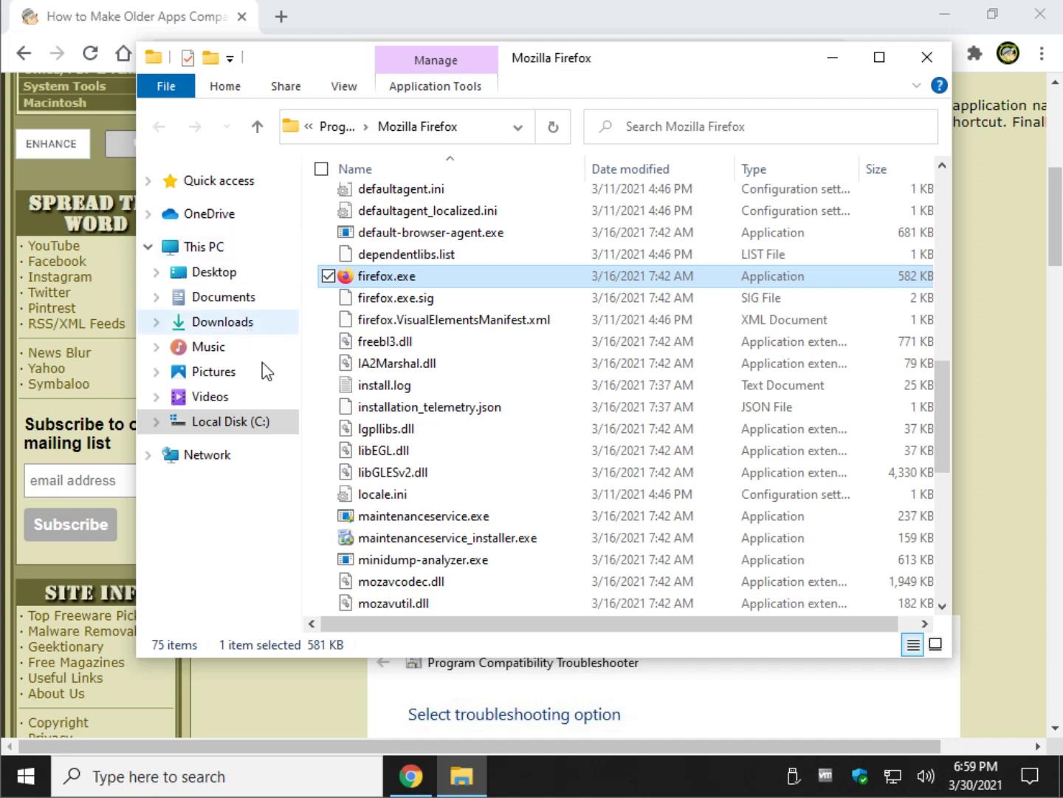
{"action": "left_click", "coordinate": [274, 701]}
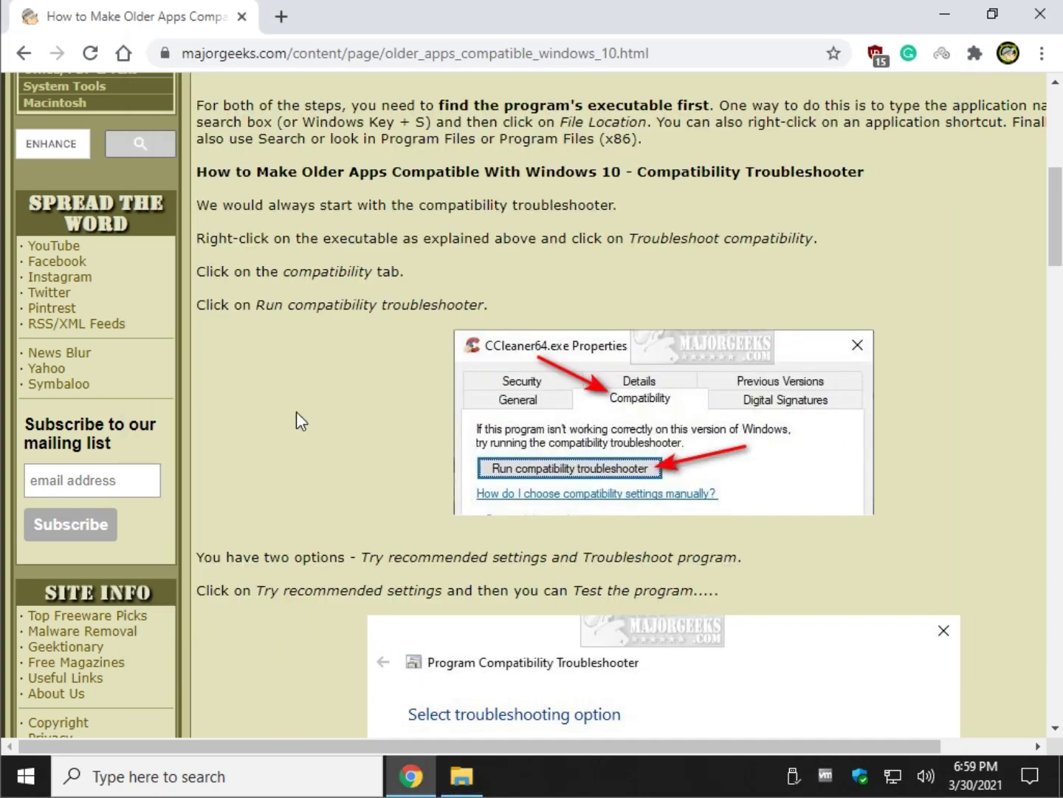
Scroll to the guide's Compatibility Settings section with the high DPI screenshot, then minimize Chrome
{"action": "scroll", "coordinate": [297, 421], "scroll_direction": "down", "scroll_amount": 4}
{"action": "scroll", "coordinate": [298, 387], "scroll_direction": "down", "scroll_amount": 7}
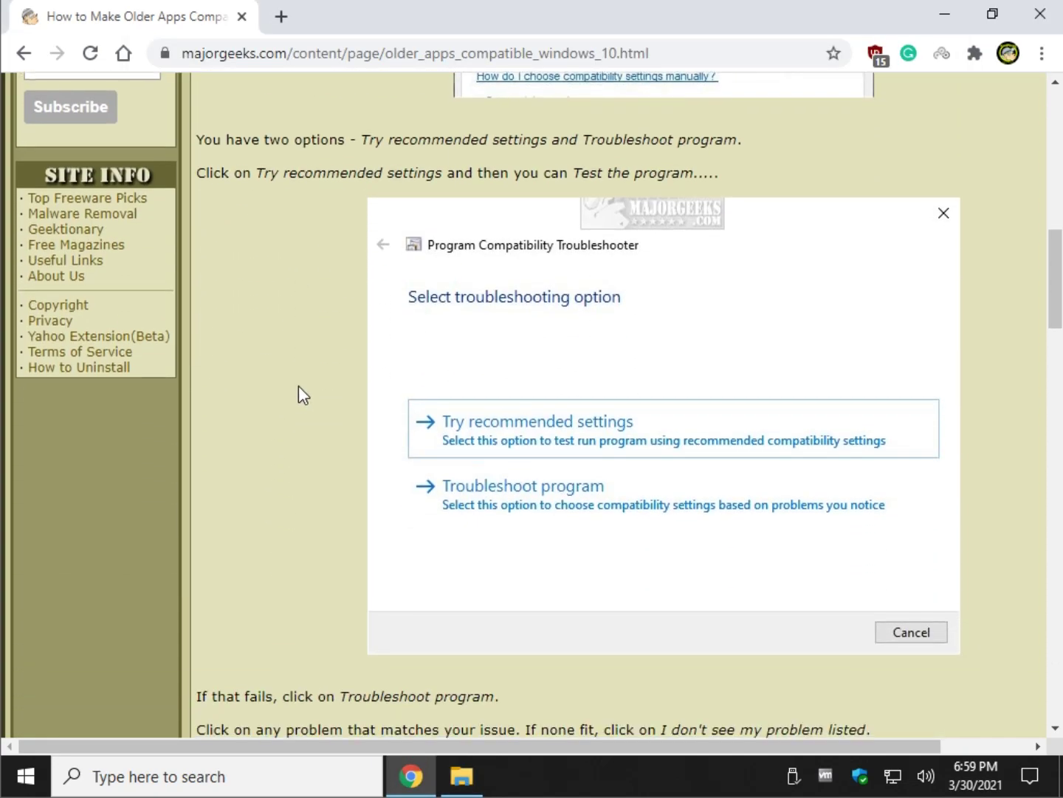
{"action": "scroll", "coordinate": [300, 385], "scroll_direction": "down", "scroll_amount": 7}
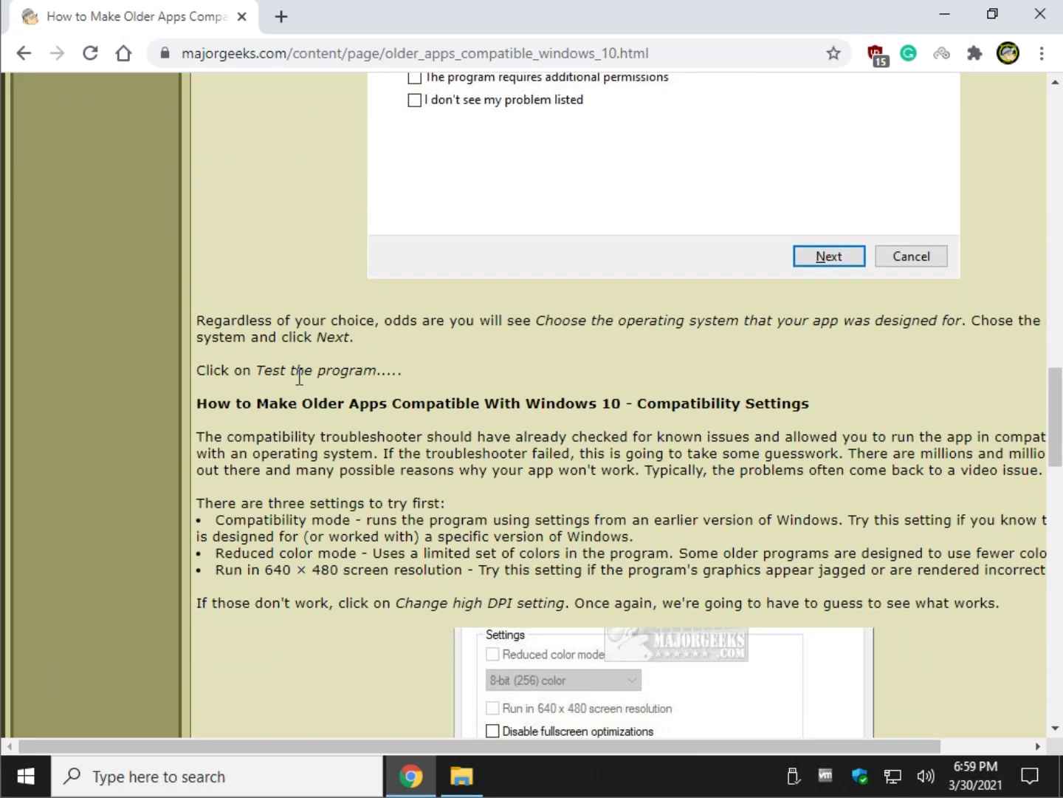
{"action": "scroll", "coordinate": [289, 369], "scroll_direction": "down", "scroll_amount": 3}
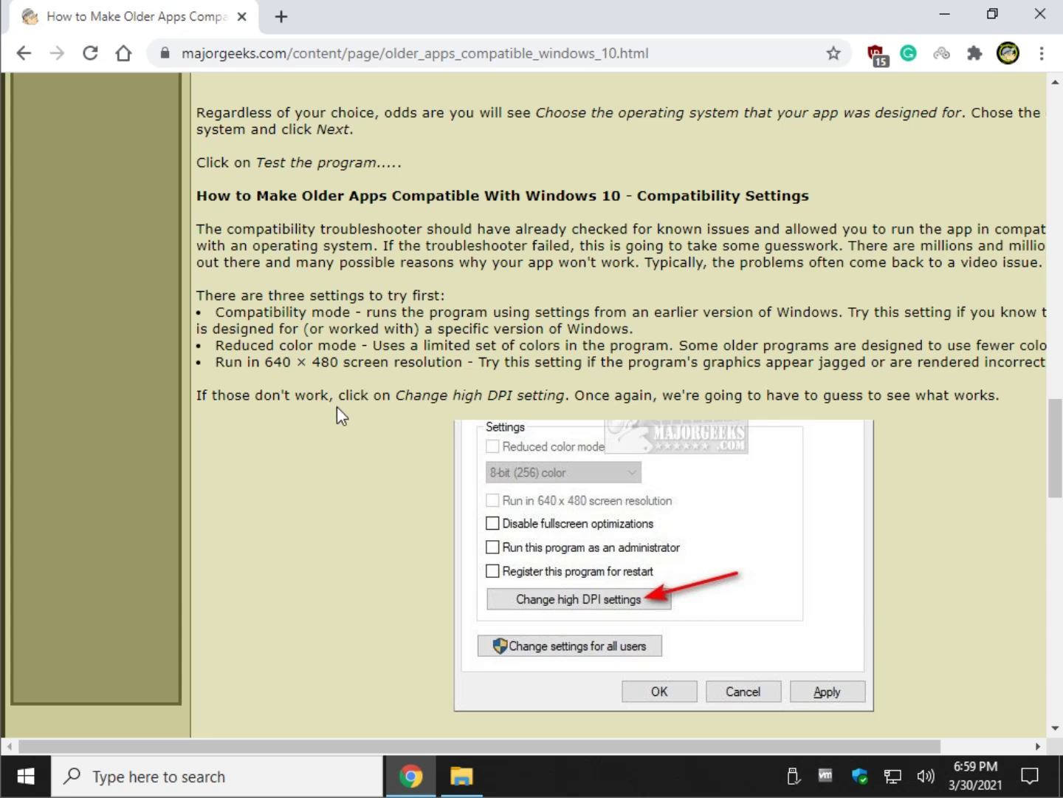
{"action": "left_click", "coordinate": [947, 12]}
Open firefox.exe Properties on the Compatibility tab and leave 'Run this program in compatibility mode' unchecked
{"action": "right_click", "coordinate": [386, 276]}
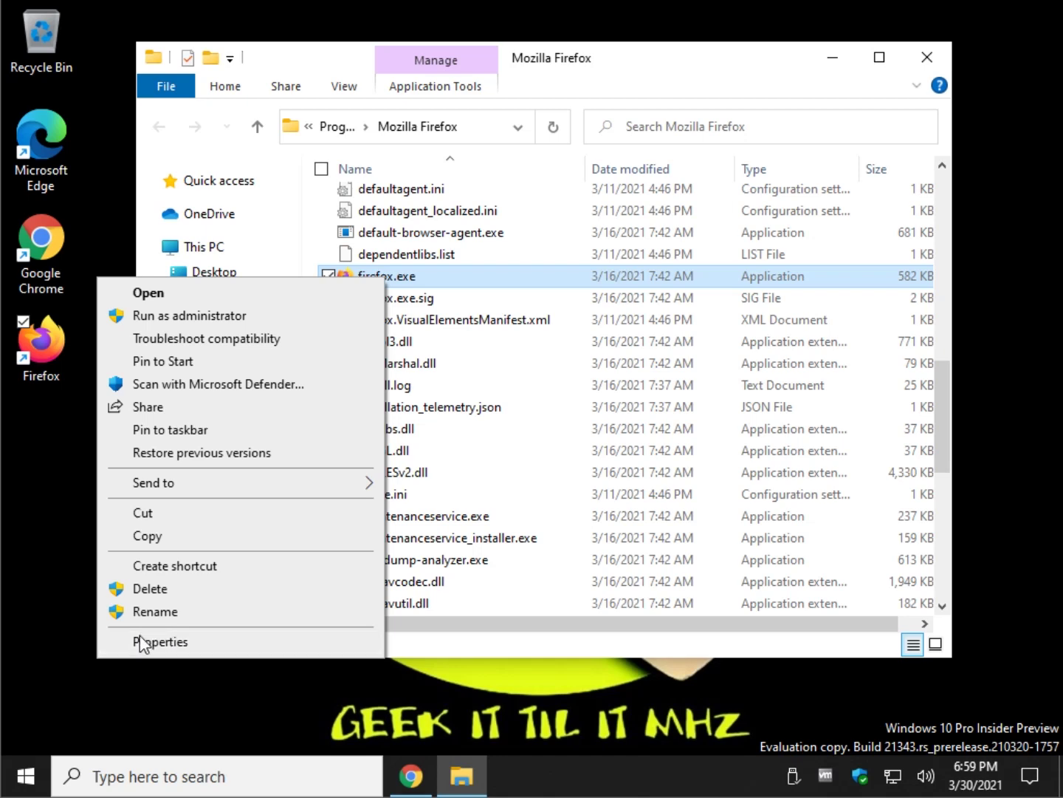
{"action": "left_click", "coordinate": [248, 641]}
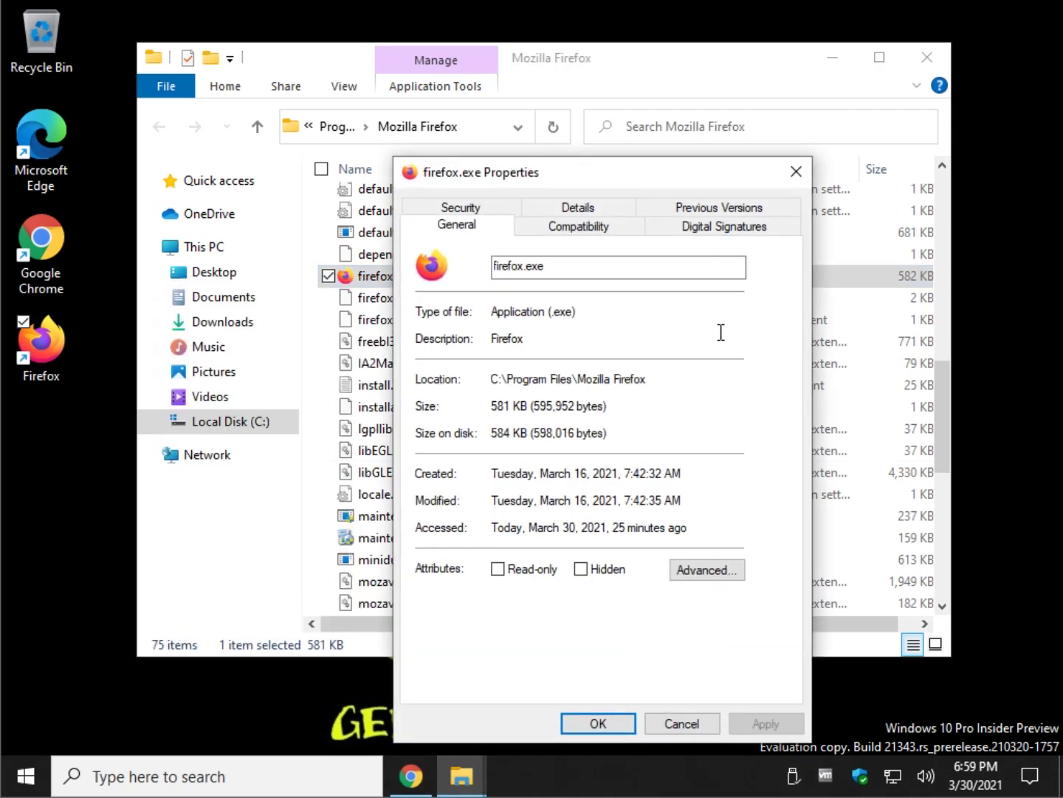
{"action": "left_click", "coordinate": [567, 228]}
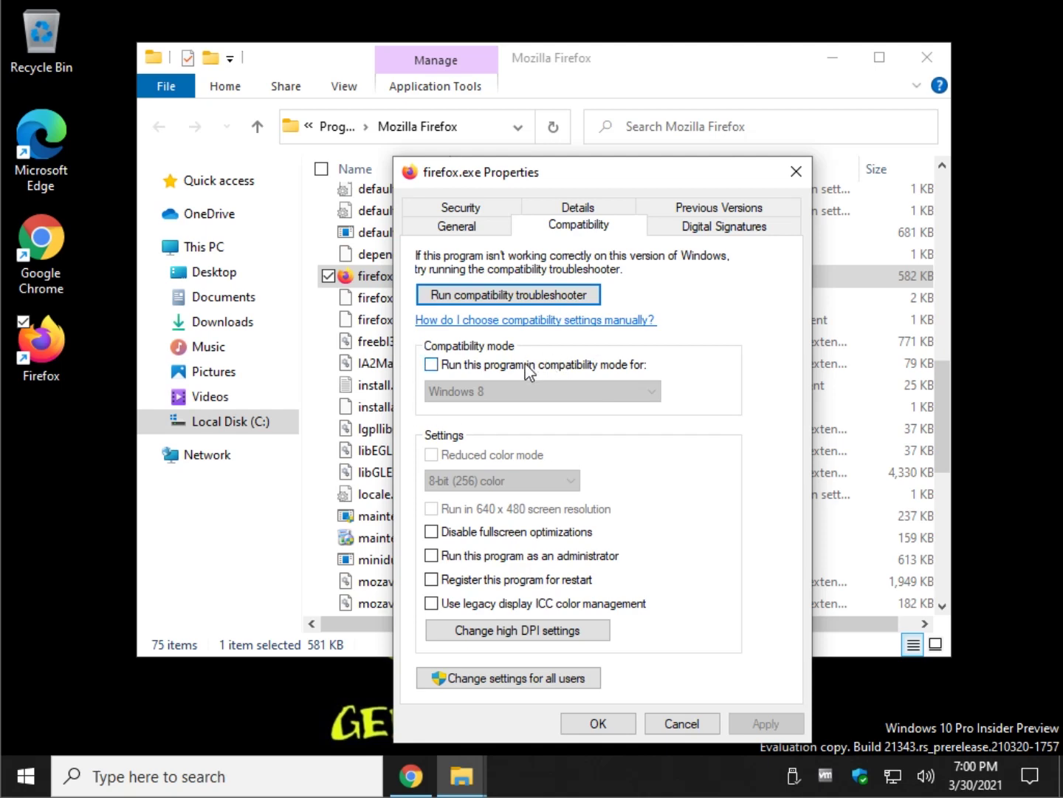
{"action": "left_click", "coordinate": [432, 365]}
{"action": "left_click", "coordinate": [521, 385]}
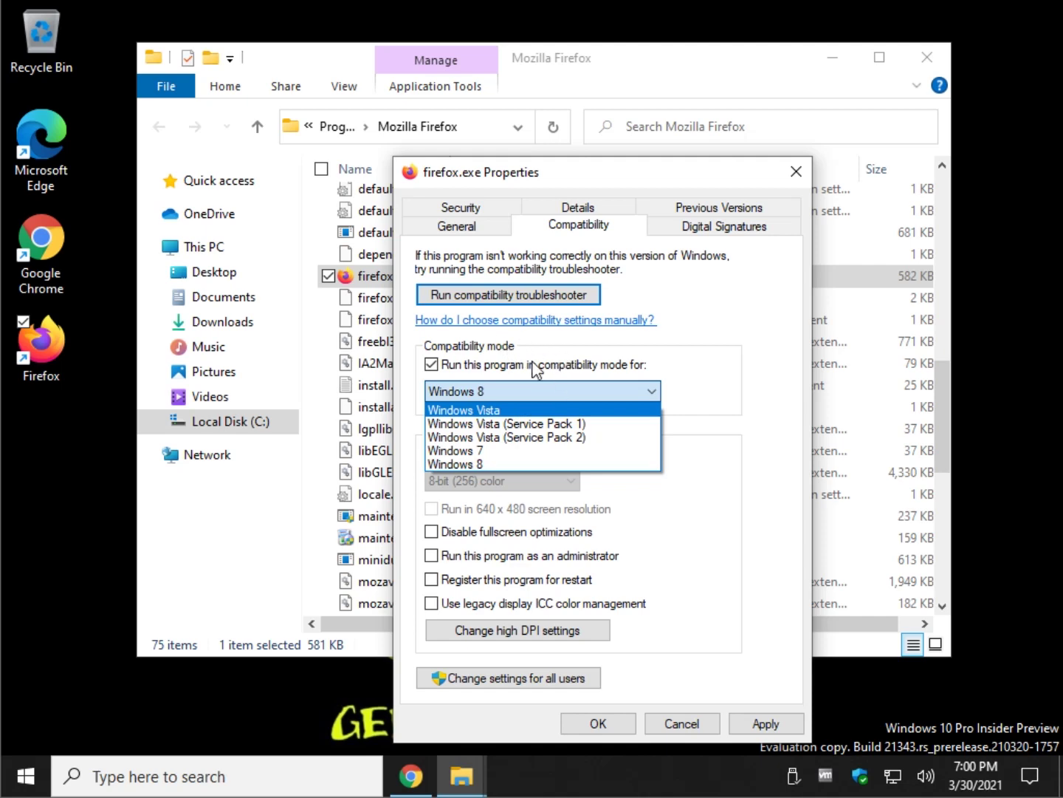
{"action": "left_click", "coordinate": [432, 364]}
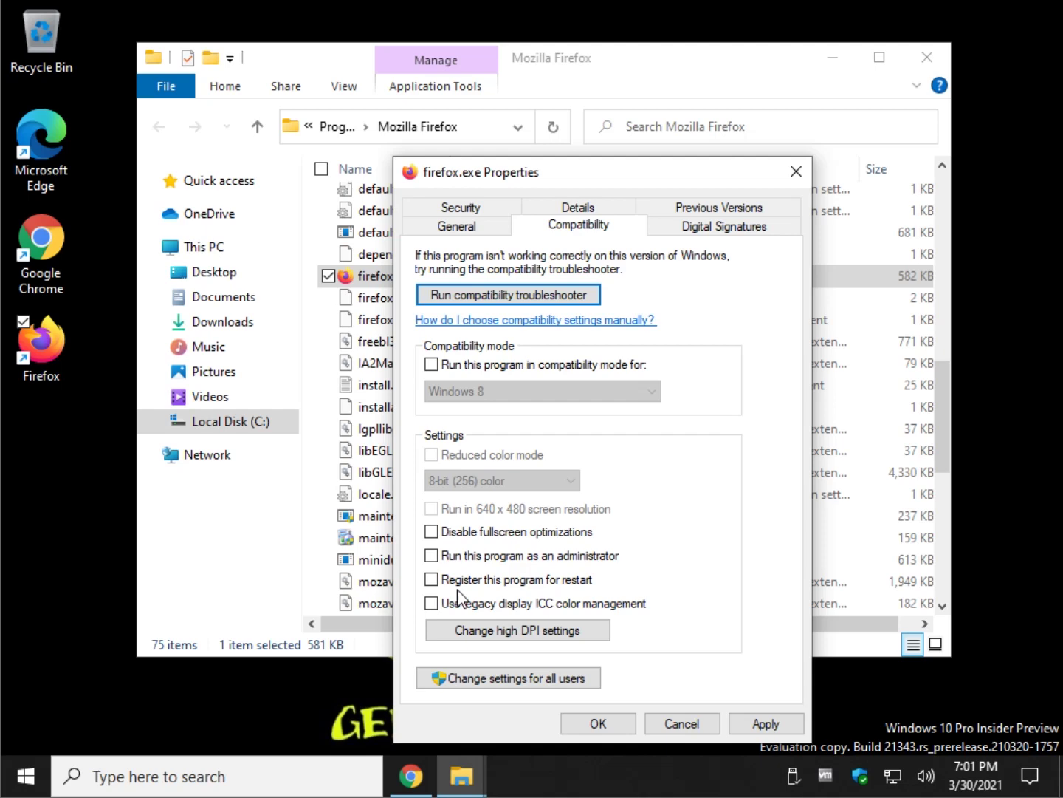
In firefox.exe's high DPI settings, try the program DPI fix applied when the program opens
{"action": "left_click", "coordinate": [536, 631]}
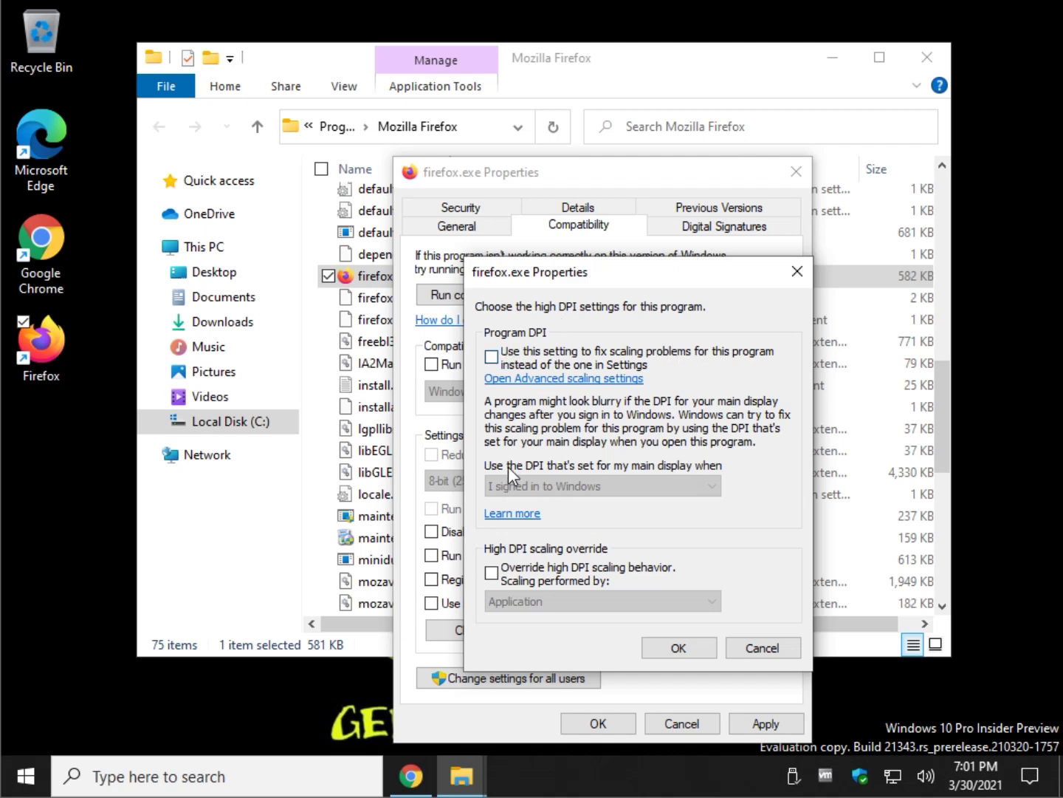
{"action": "left_click", "coordinate": [491, 356]}
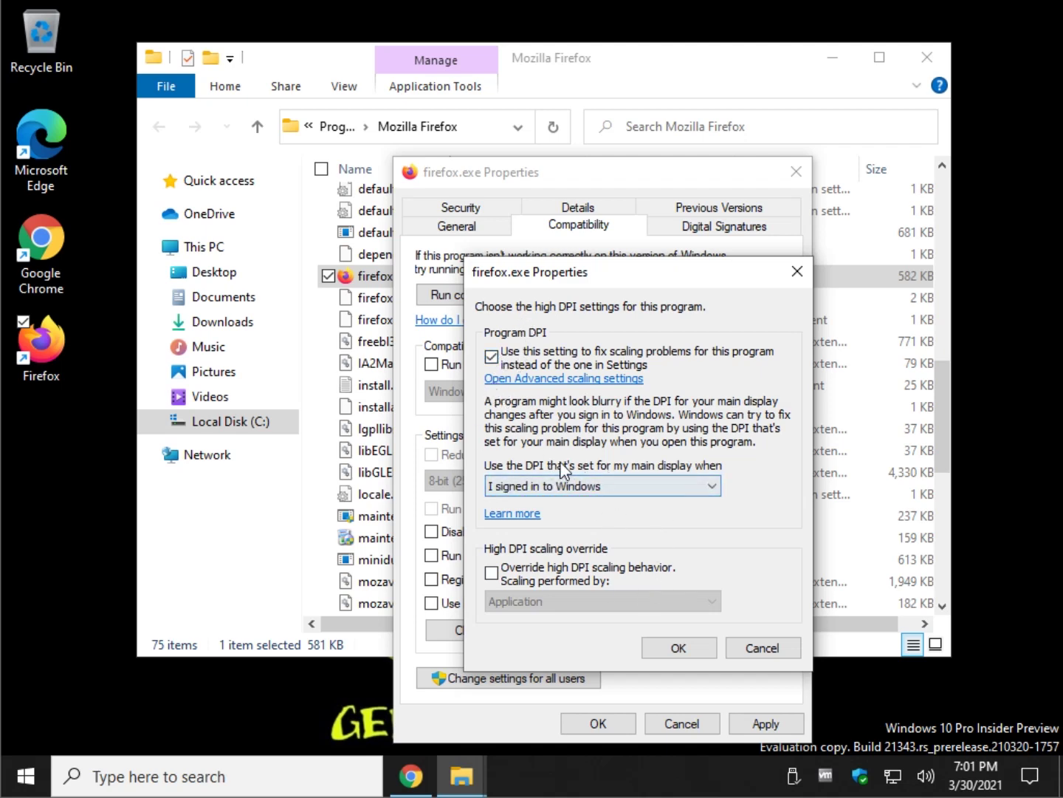
{"action": "left_click", "coordinate": [686, 486]}
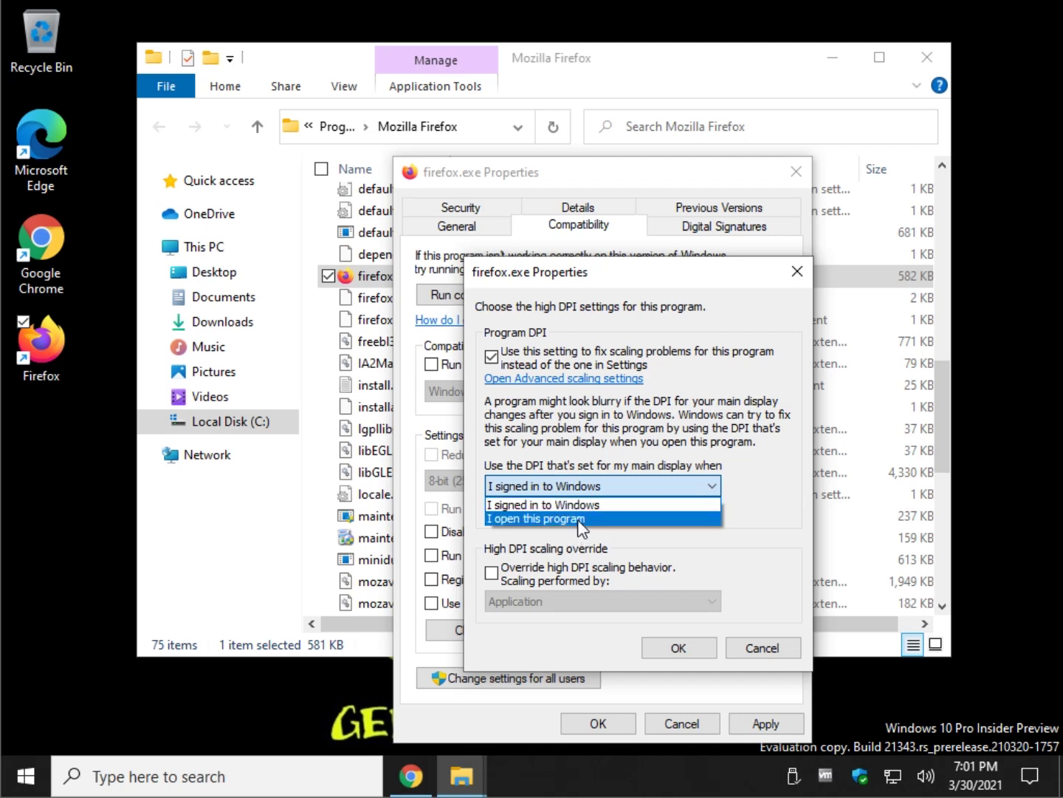
{"action": "left_click", "coordinate": [657, 441]}
{"action": "left_click", "coordinate": [492, 358]}
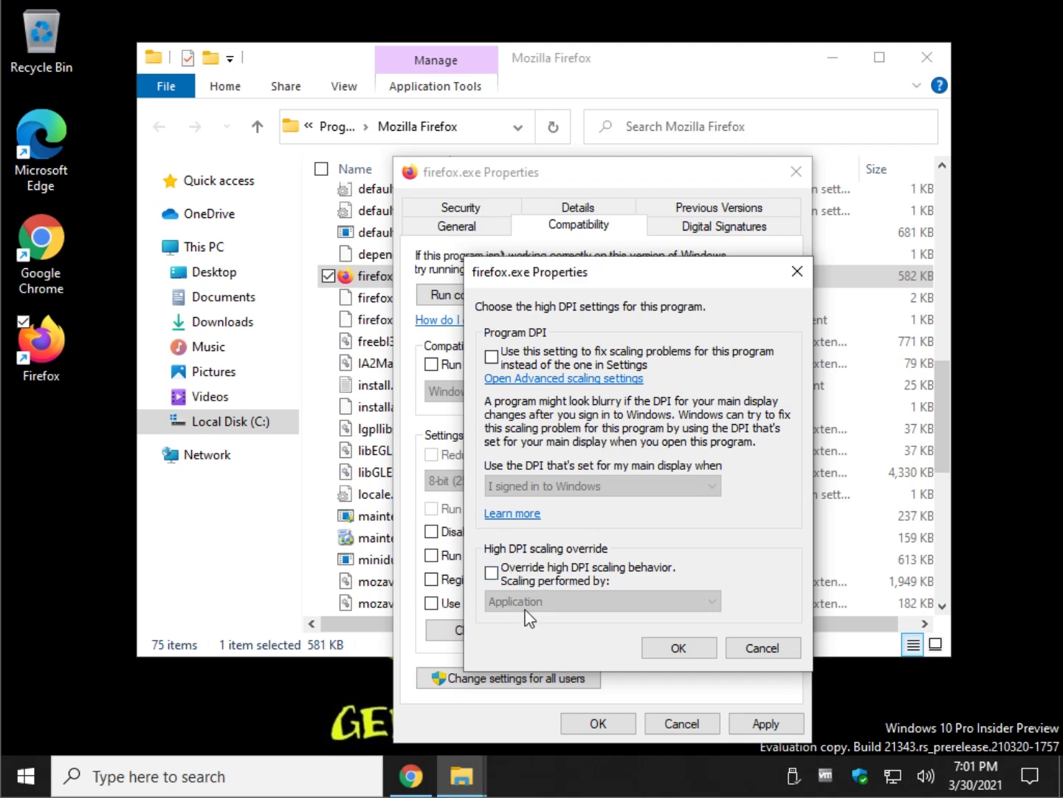
{"action": "left_click", "coordinate": [491, 359]}
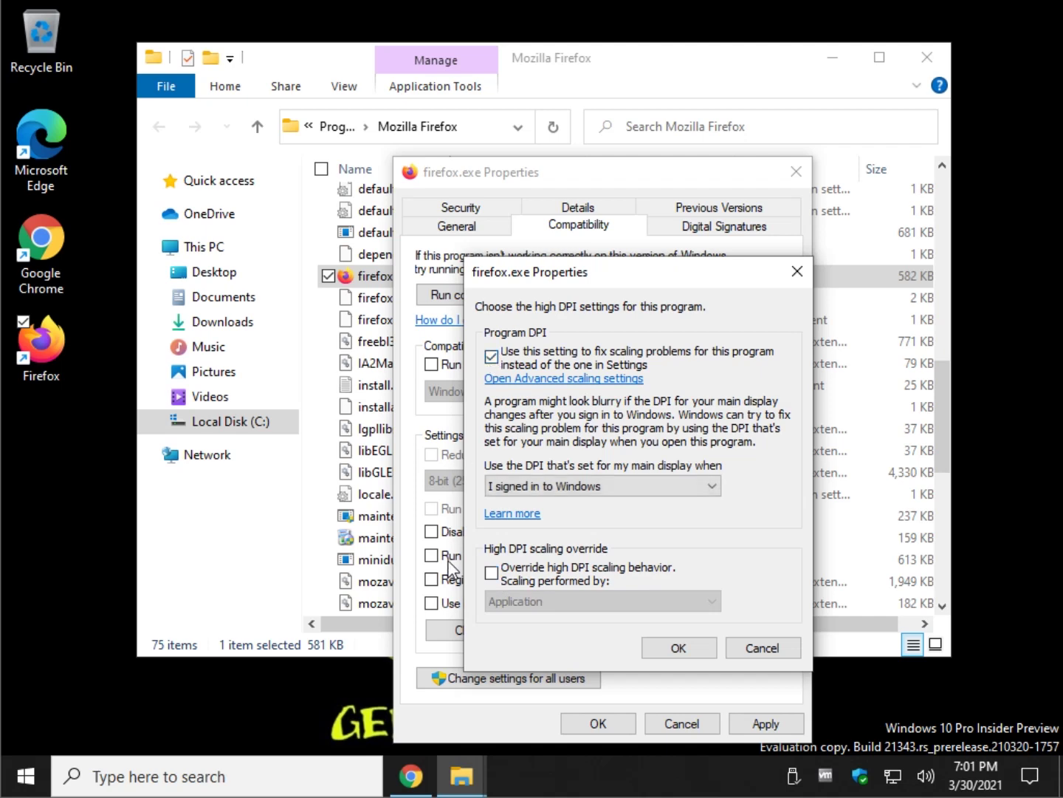
{"action": "left_click", "coordinate": [550, 486]}
{"action": "left_click", "coordinate": [543, 522]}
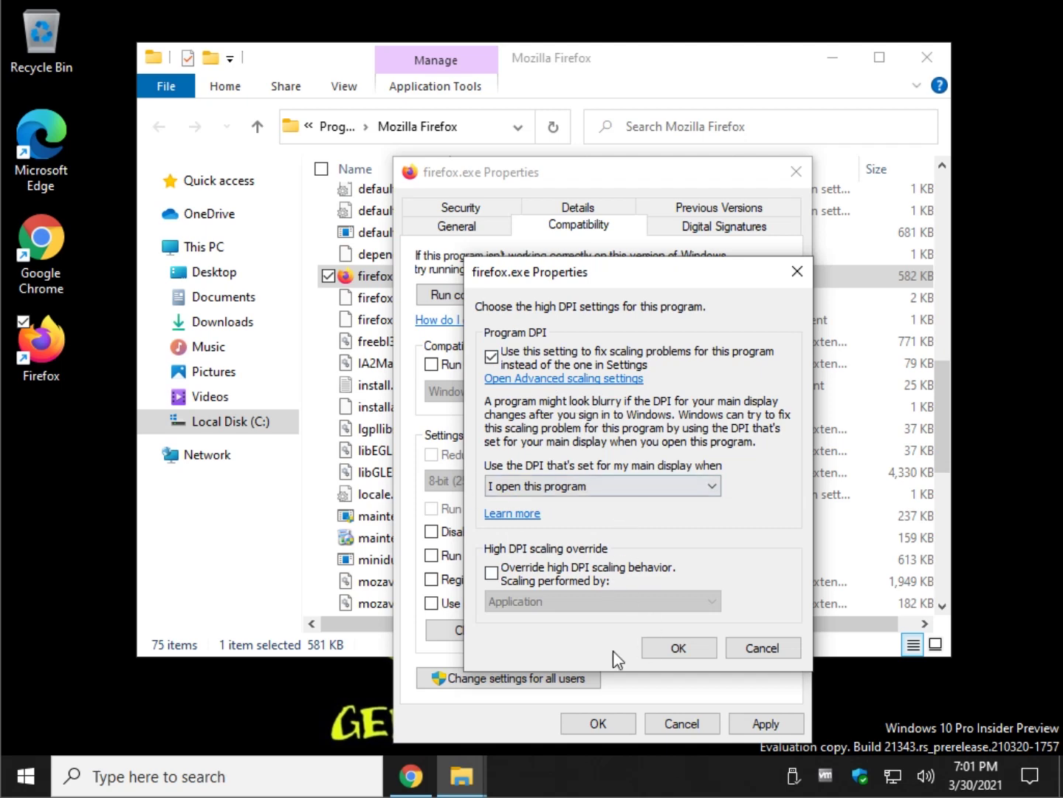
Switch the DPI override and program fix back off, cancel both dialogs, and close the folder
{"action": "left_click", "coordinate": [491, 573]}
{"action": "mouse_move", "coordinate": [462, 774]}
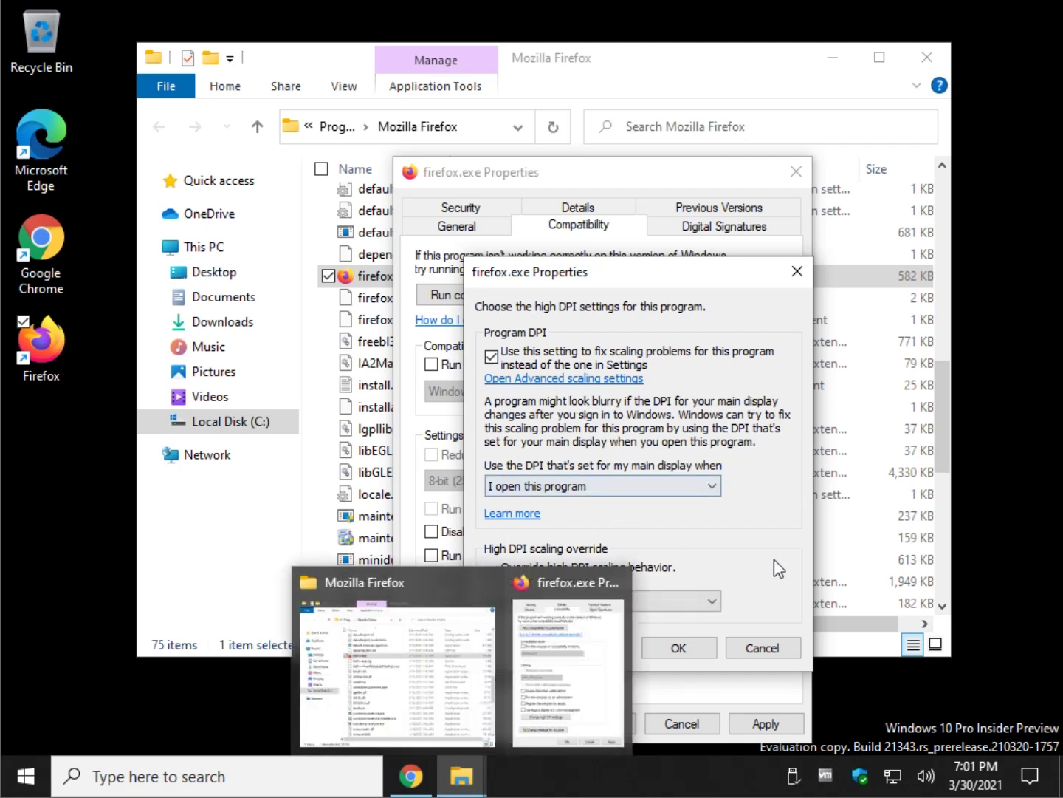
{"action": "left_click", "coordinate": [492, 573]}
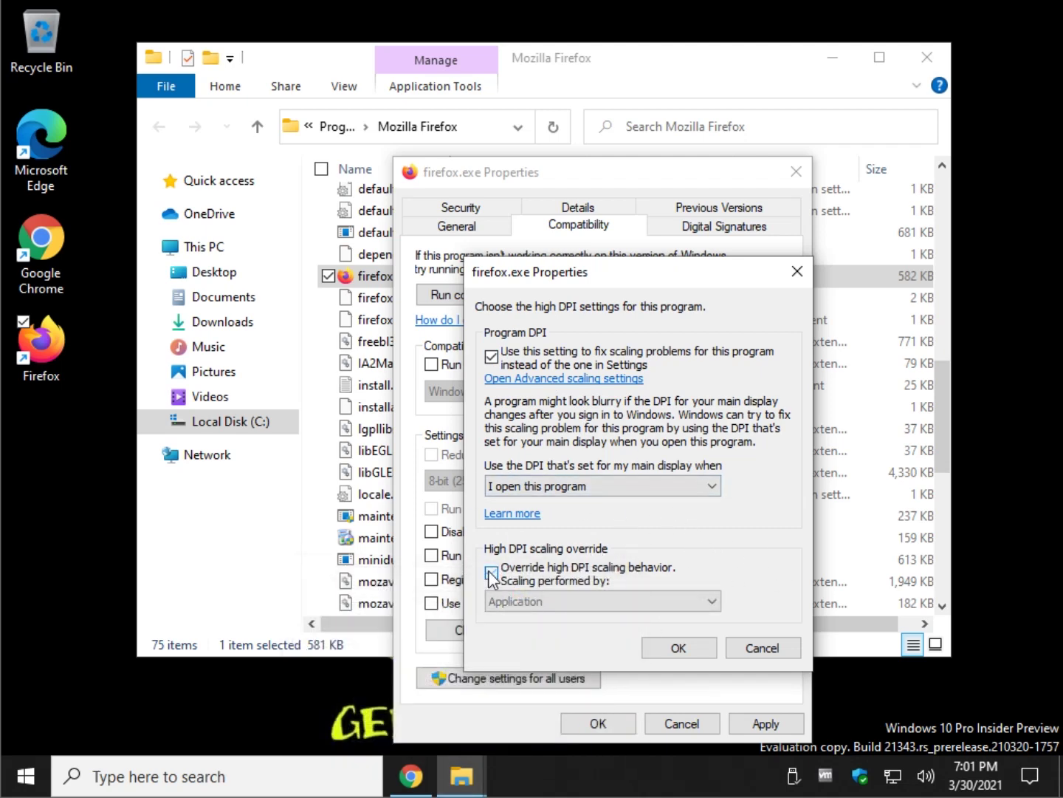
{"action": "left_click", "coordinate": [493, 362]}
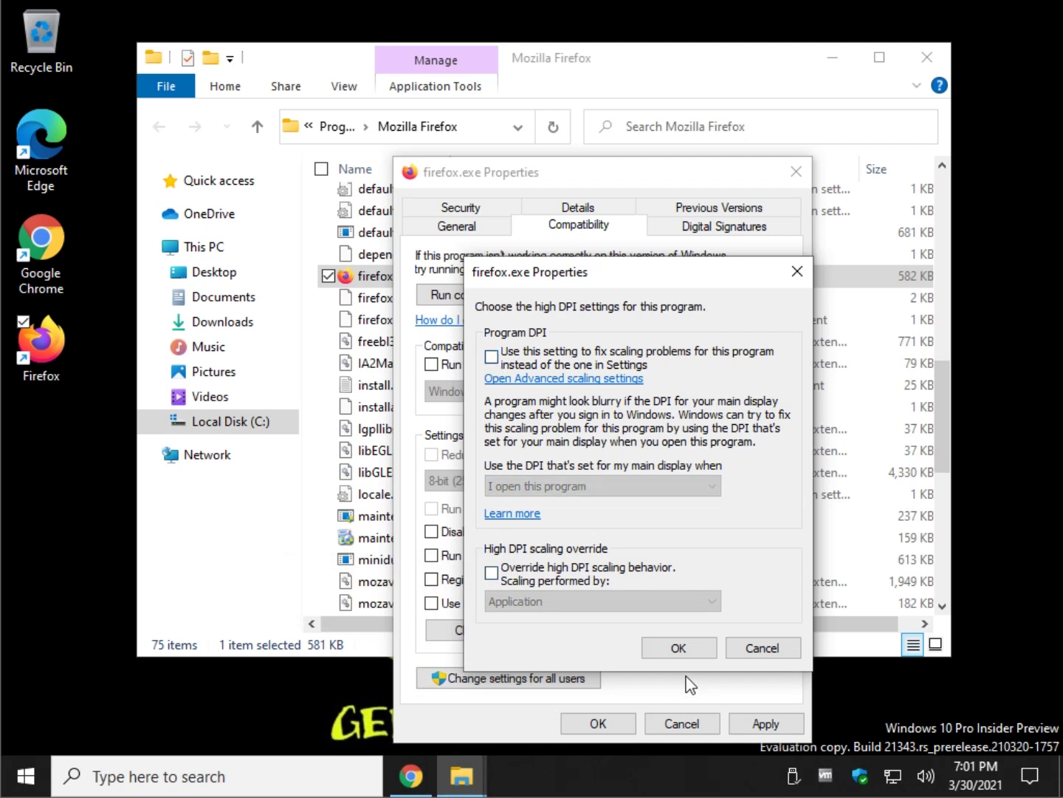
{"action": "left_click", "coordinate": [761, 648]}
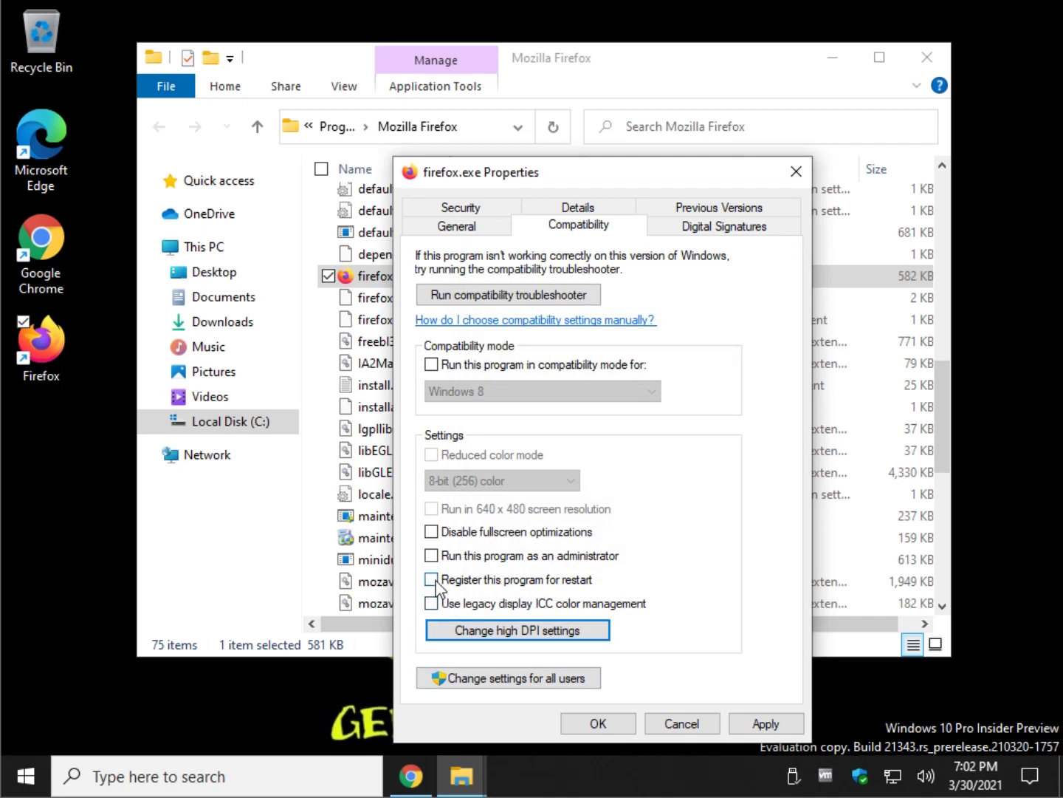
{"action": "left_click", "coordinate": [681, 724]}
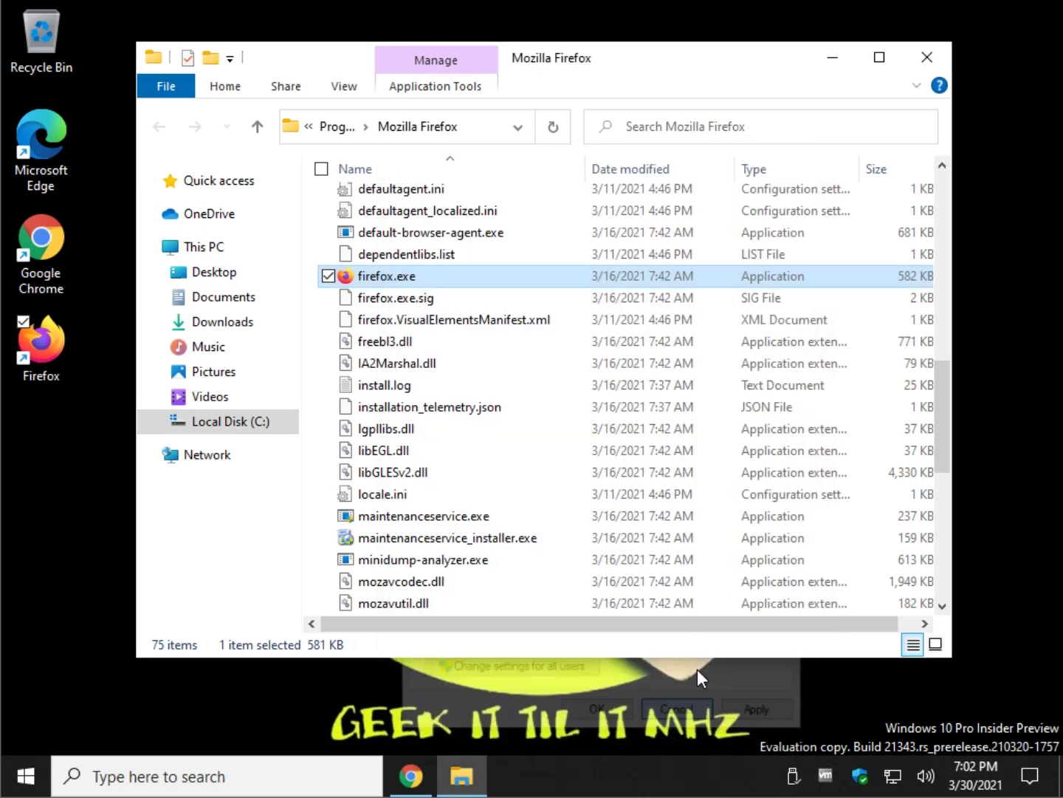
{"action": "left_click", "coordinate": [928, 56]}
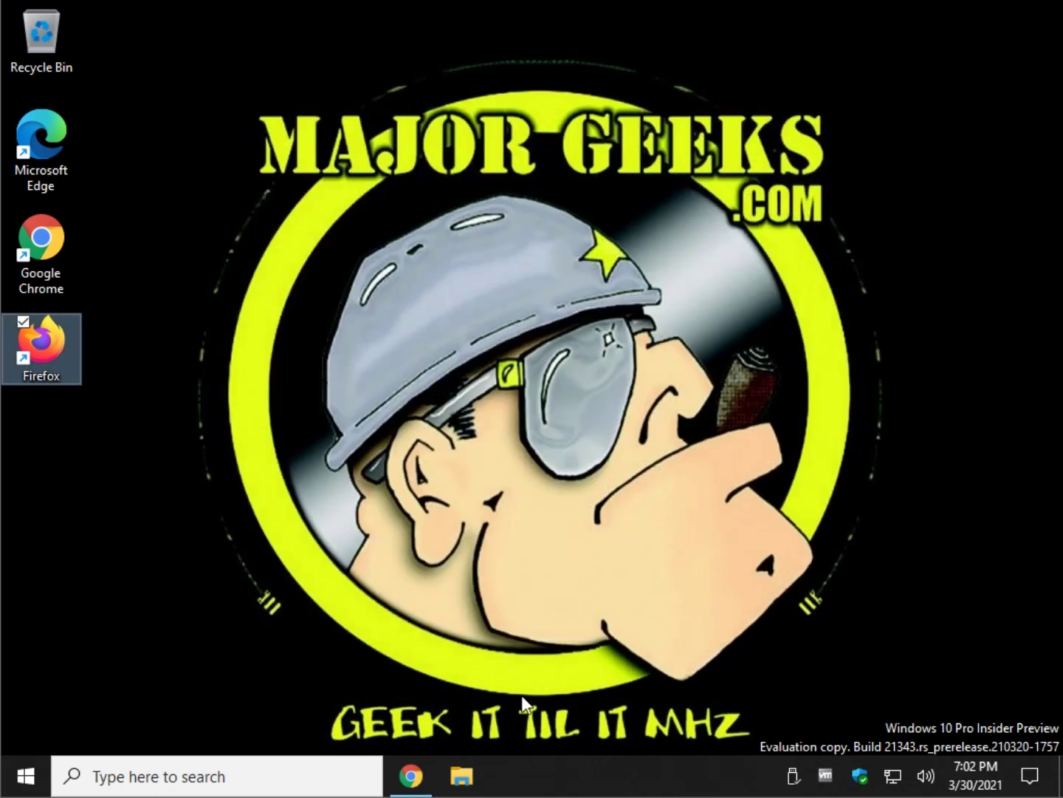
Bring Chrome forward and scroll the MajorGeeks guide to the CCleaner64.exe high DPI screenshot and back
{"action": "left_click", "coordinate": [410, 777]}
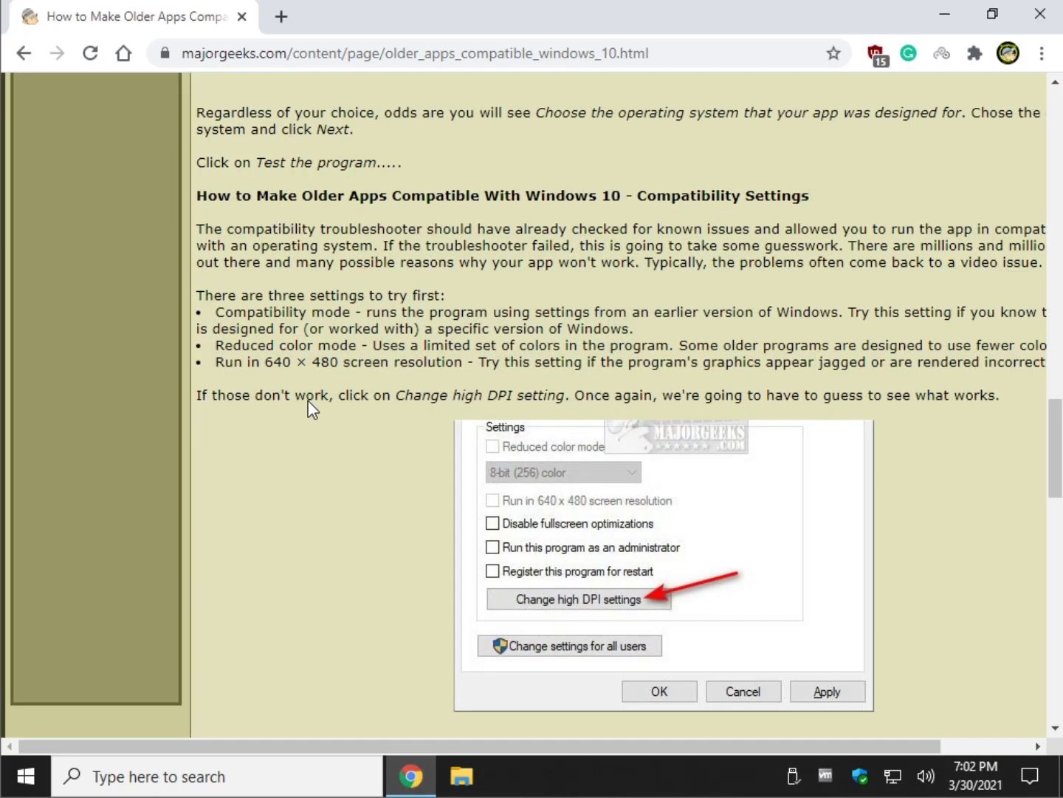
{"action": "scroll", "coordinate": [418, 319], "scroll_direction": "down", "scroll_amount": 1}
{"action": "scroll", "coordinate": [356, 329], "scroll_direction": "up", "scroll_amount": 1}
{"action": "scroll", "coordinate": [358, 361], "scroll_direction": "down", "scroll_amount": 3}
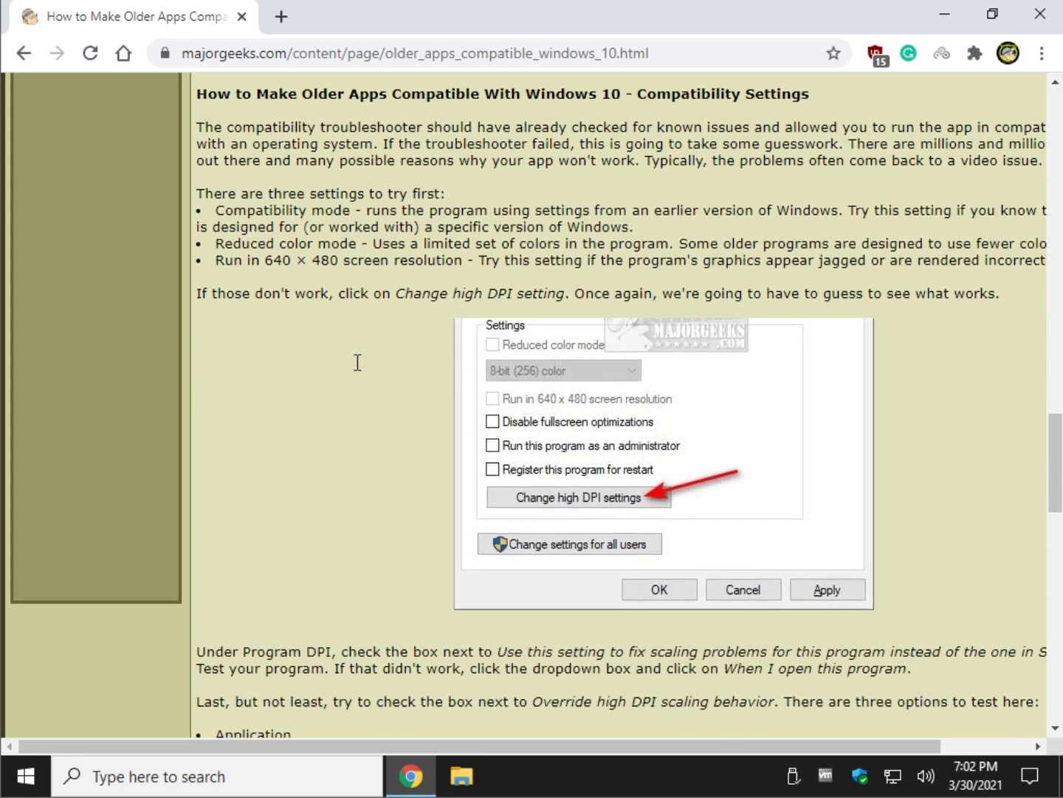
{"action": "scroll", "coordinate": [355, 361], "scroll_direction": "down", "scroll_amount": 3}
{"action": "scroll", "coordinate": [356, 361], "scroll_direction": "down", "scroll_amount": 3}
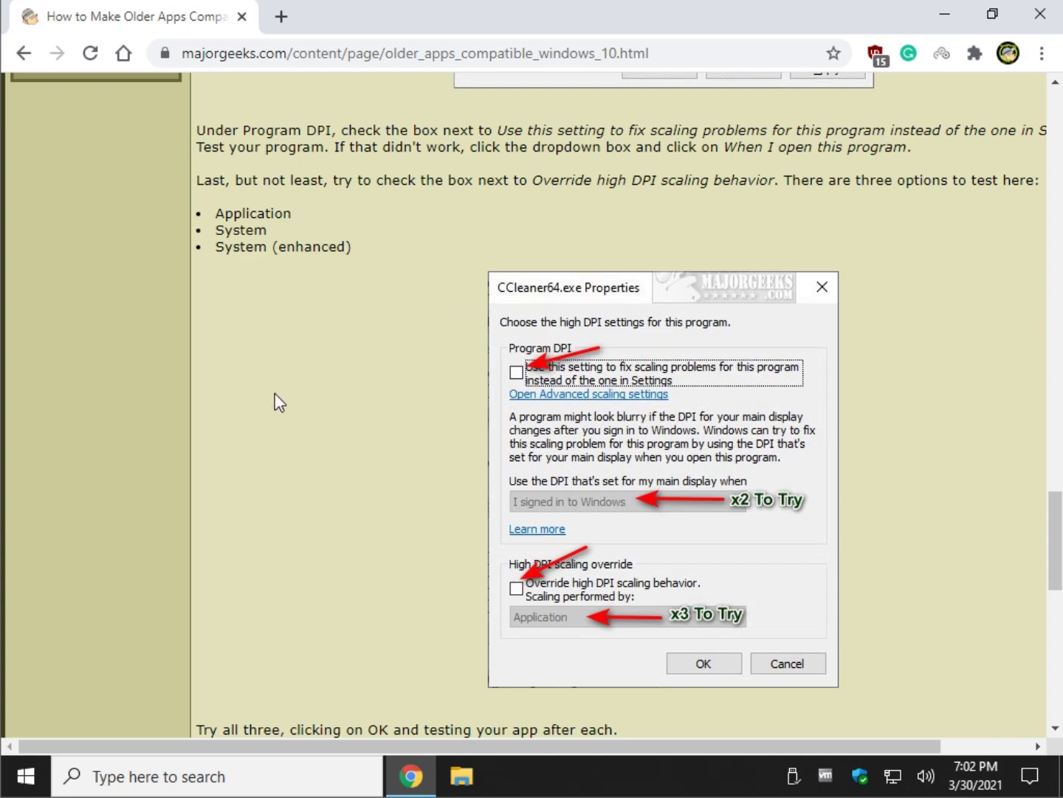
{"action": "scroll", "coordinate": [286, 393], "scroll_direction": "down", "scroll_amount": 5}
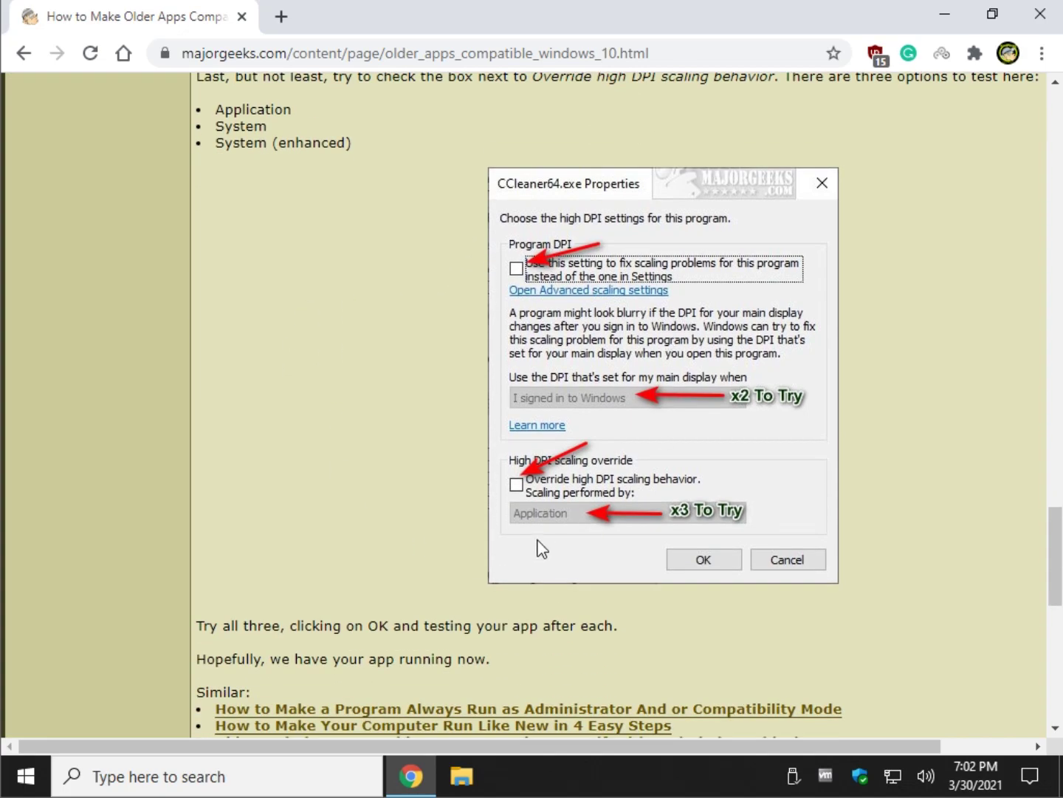
{"action": "scroll", "coordinate": [395, 449], "scroll_direction": "up", "scroll_amount": 5}
{"action": "scroll", "coordinate": [380, 424], "scroll_direction": "up", "scroll_amount": 10}
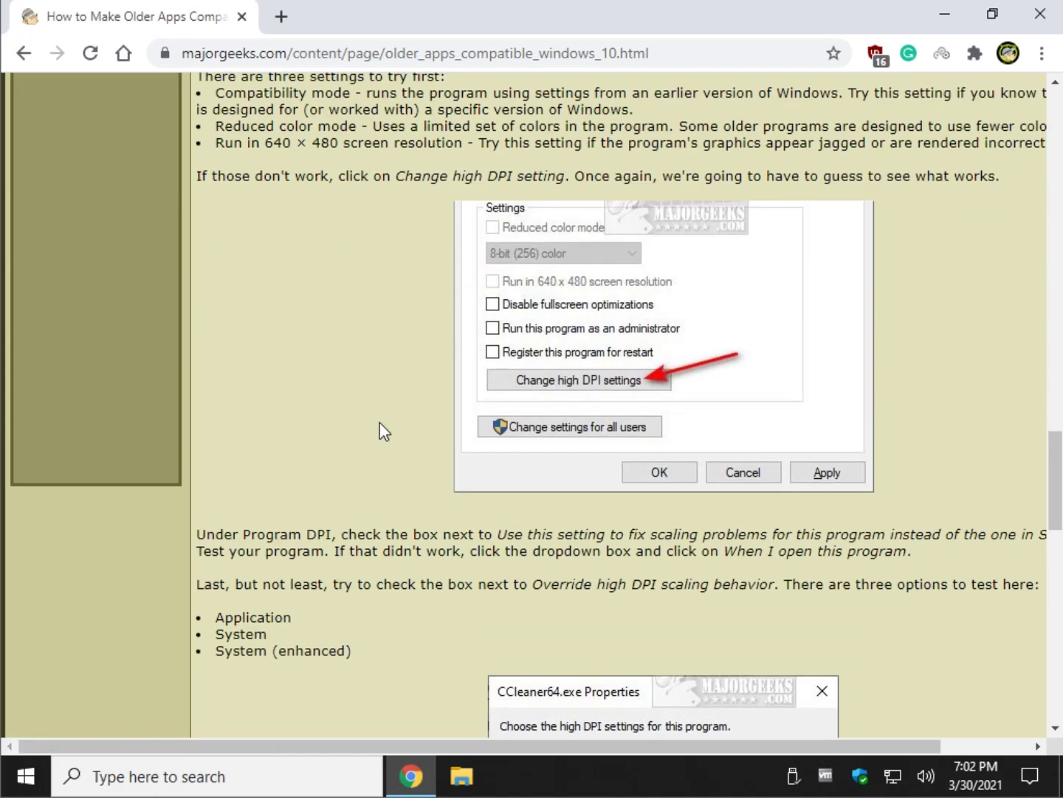
{"action": "scroll", "coordinate": [233, 467], "scroll_direction": "up", "scroll_amount": 5}
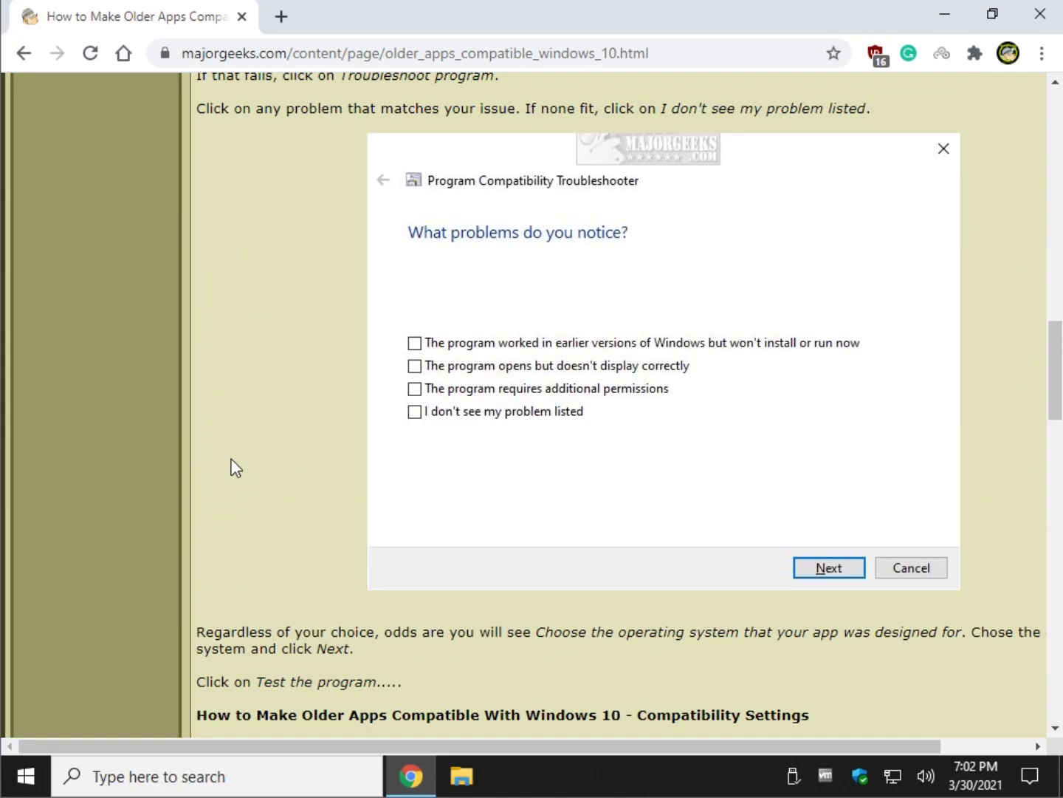
{"action": "scroll", "coordinate": [269, 382], "scroll_direction": "up", "scroll_amount": 7}
{"action": "scroll", "coordinate": [275, 376], "scroll_direction": "up", "scroll_amount": 14}
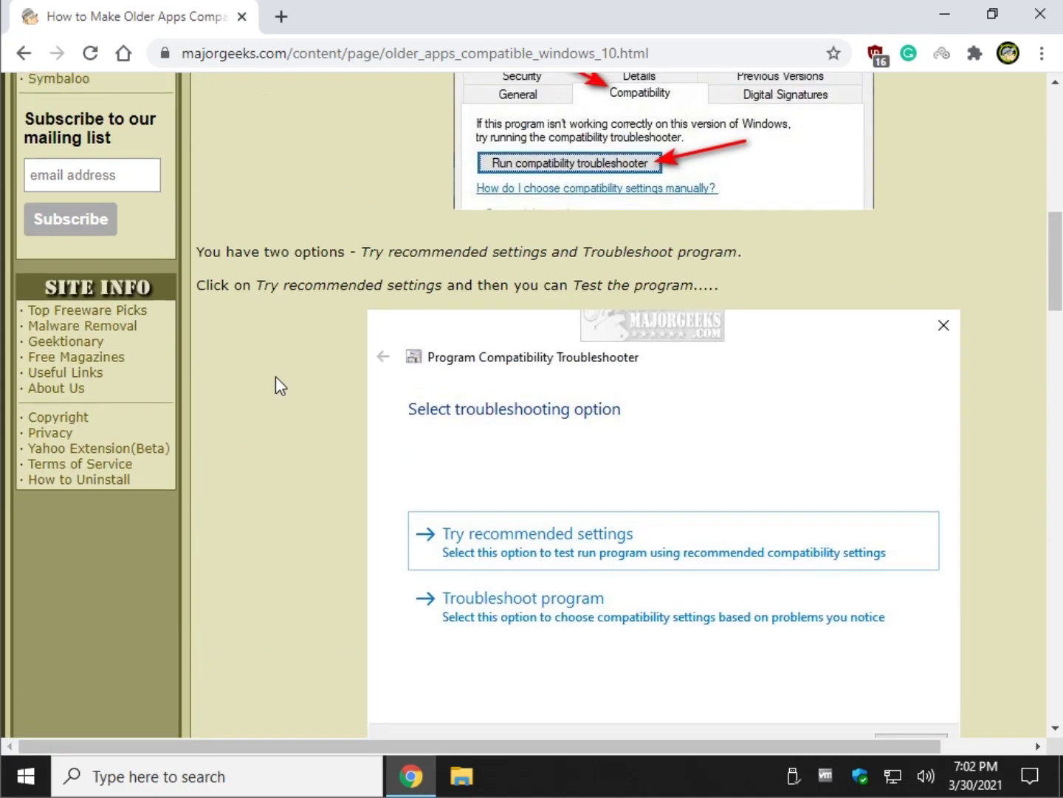
{"action": "scroll", "coordinate": [289, 396], "scroll_direction": "down", "scroll_amount": 20}
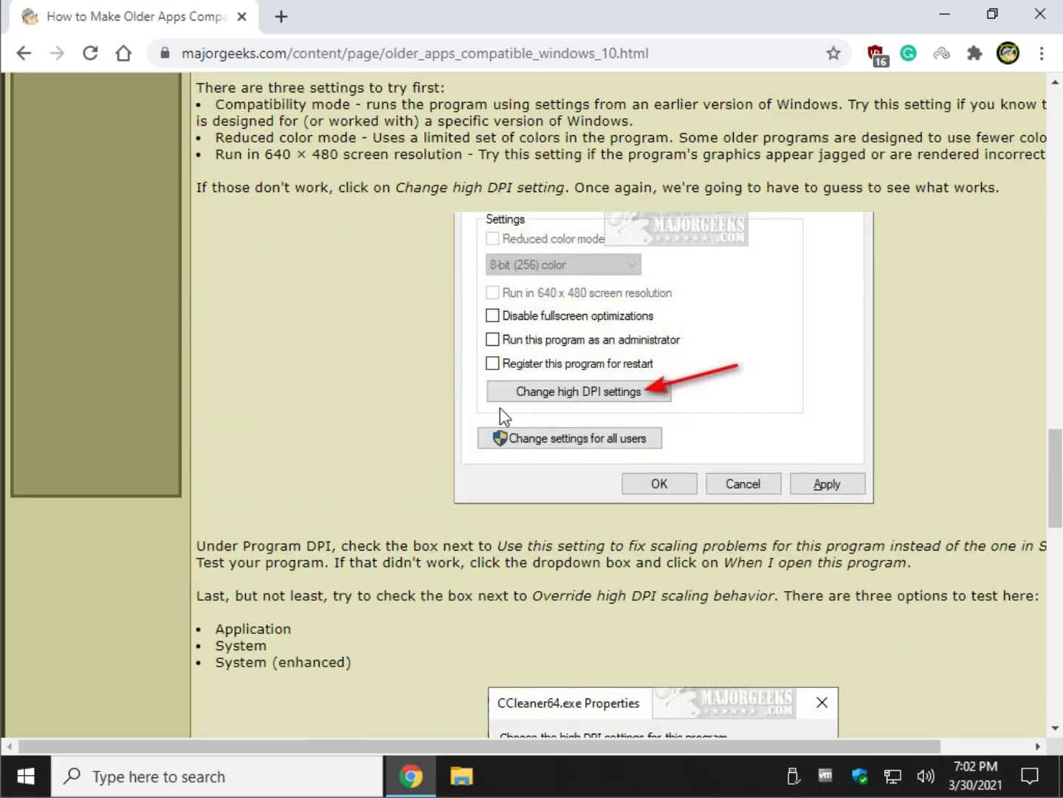
{"action": "scroll", "coordinate": [477, 481], "scroll_direction": "down", "scroll_amount": 4}
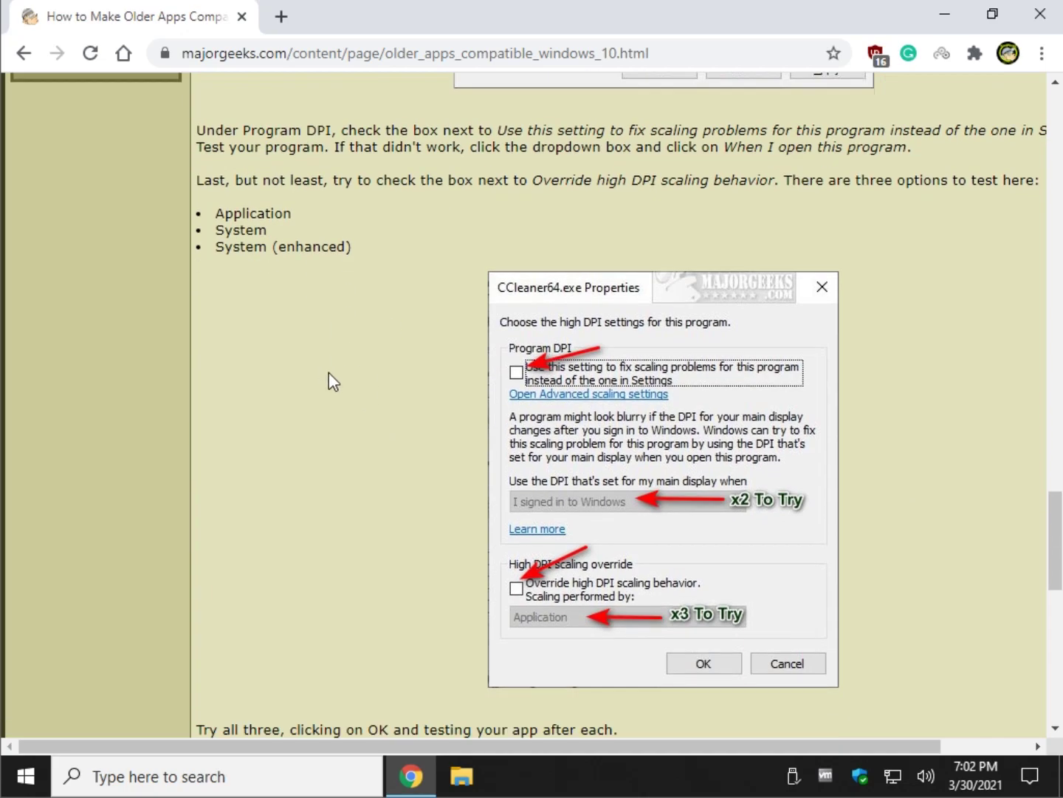
{"action": "scroll", "coordinate": [335, 381], "scroll_direction": "up", "scroll_amount": 16}
Scroll past the troubleshooter and DPI screenshots again, then back up toward the article title
{"action": "scroll", "coordinate": [396, 358], "scroll_direction": "up", "scroll_amount": 15}
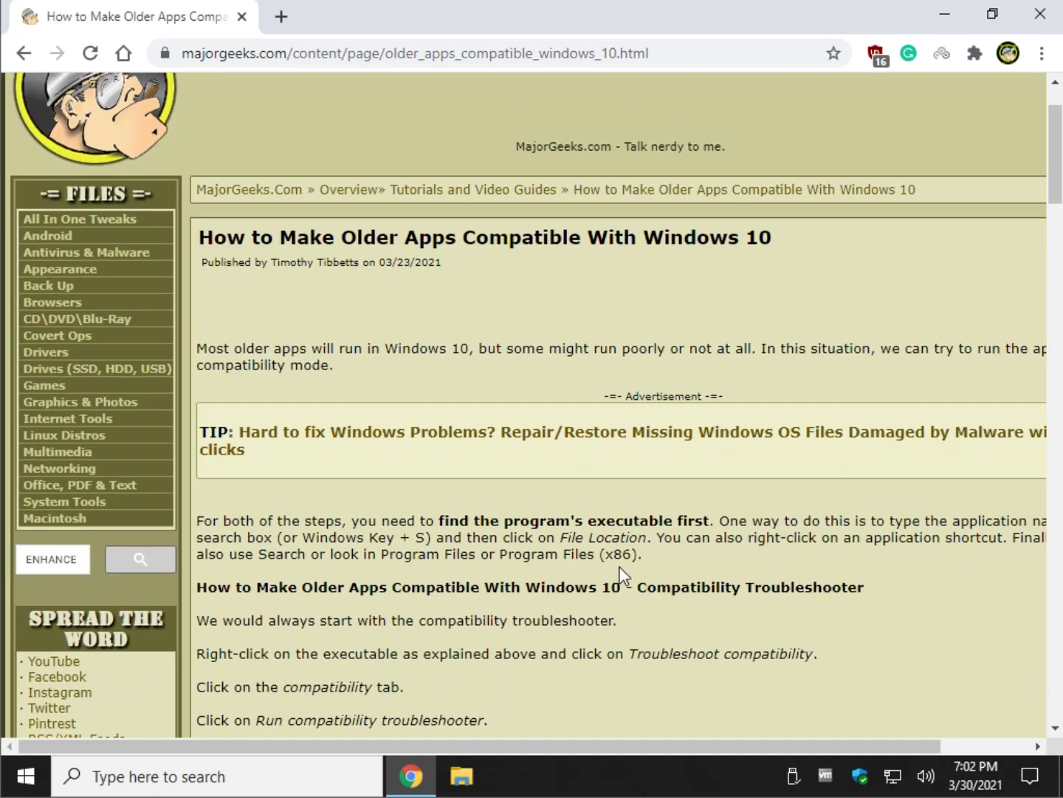
{"action": "scroll", "coordinate": [612, 500], "scroll_direction": "down", "scroll_amount": 18}
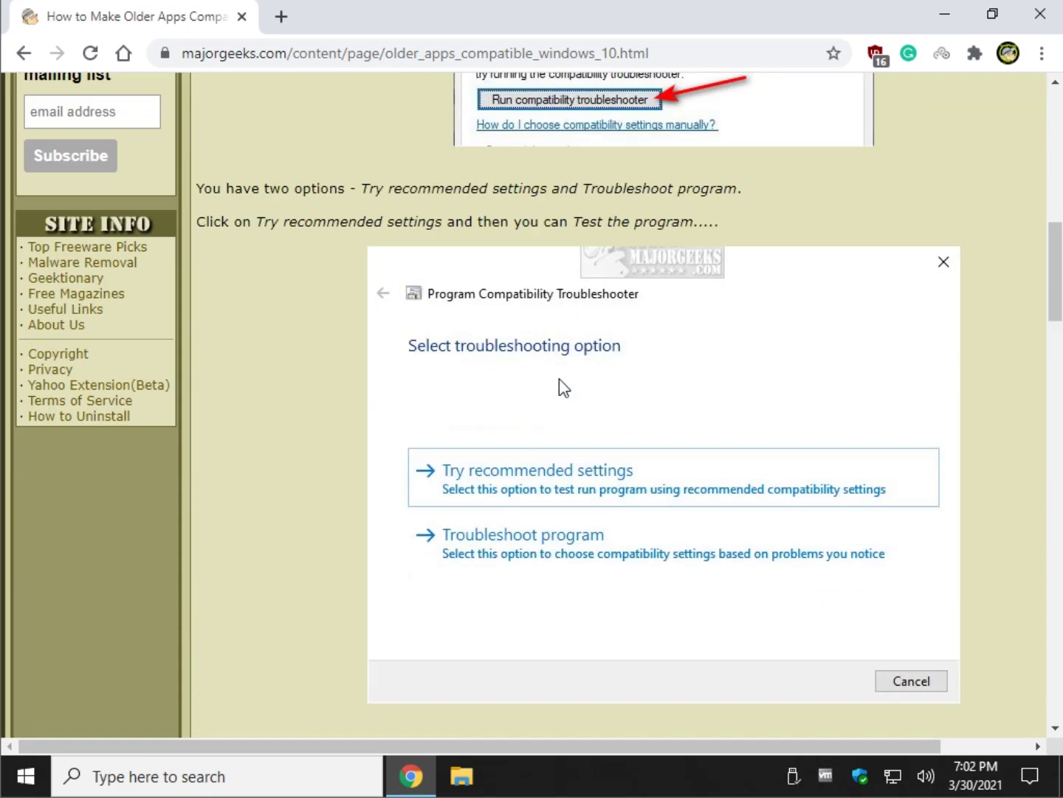
{"action": "scroll", "coordinate": [346, 370], "scroll_direction": "down", "scroll_amount": 12}
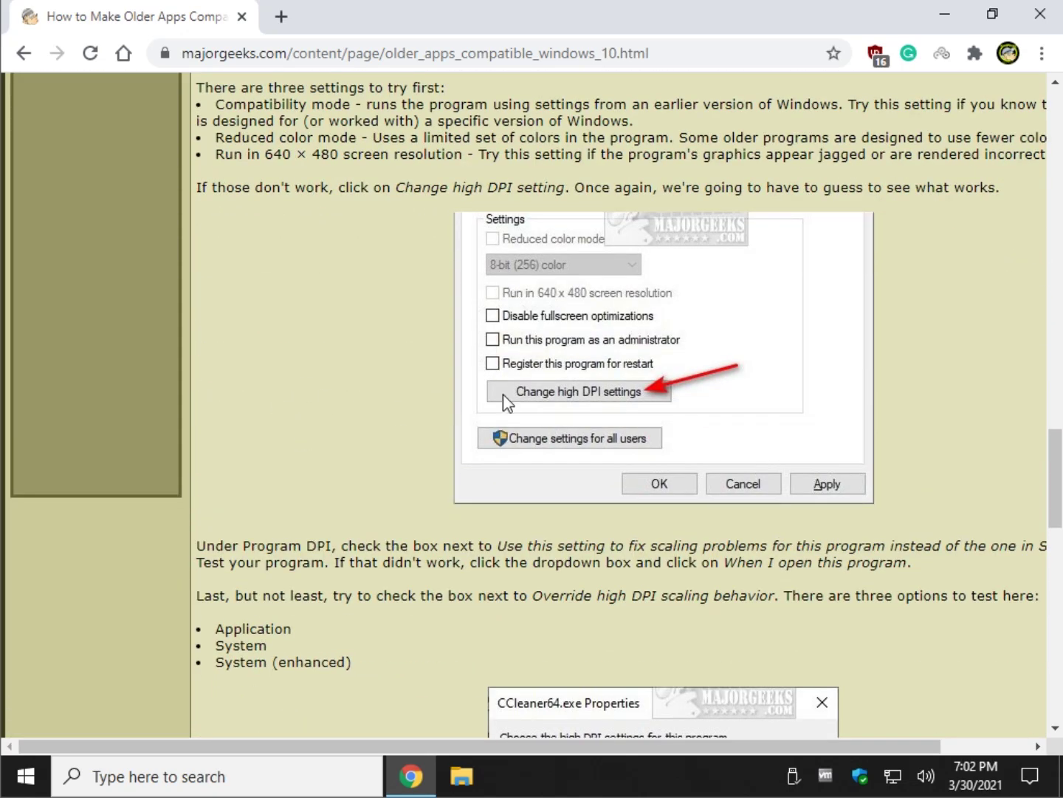
{"action": "scroll", "coordinate": [502, 394], "scroll_direction": "down", "scroll_amount": 7}
{"action": "scroll", "coordinate": [370, 434], "scroll_direction": "down", "scroll_amount": 1}
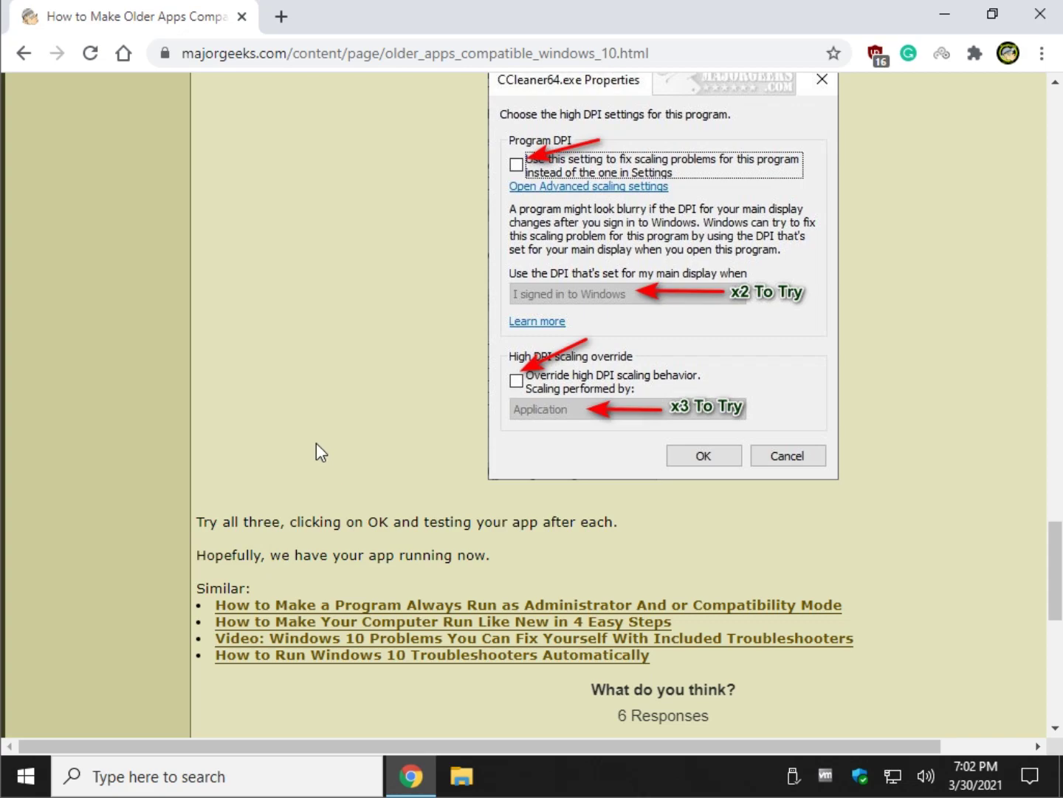
{"action": "scroll", "coordinate": [320, 450], "scroll_direction": "up", "scroll_amount": 20}
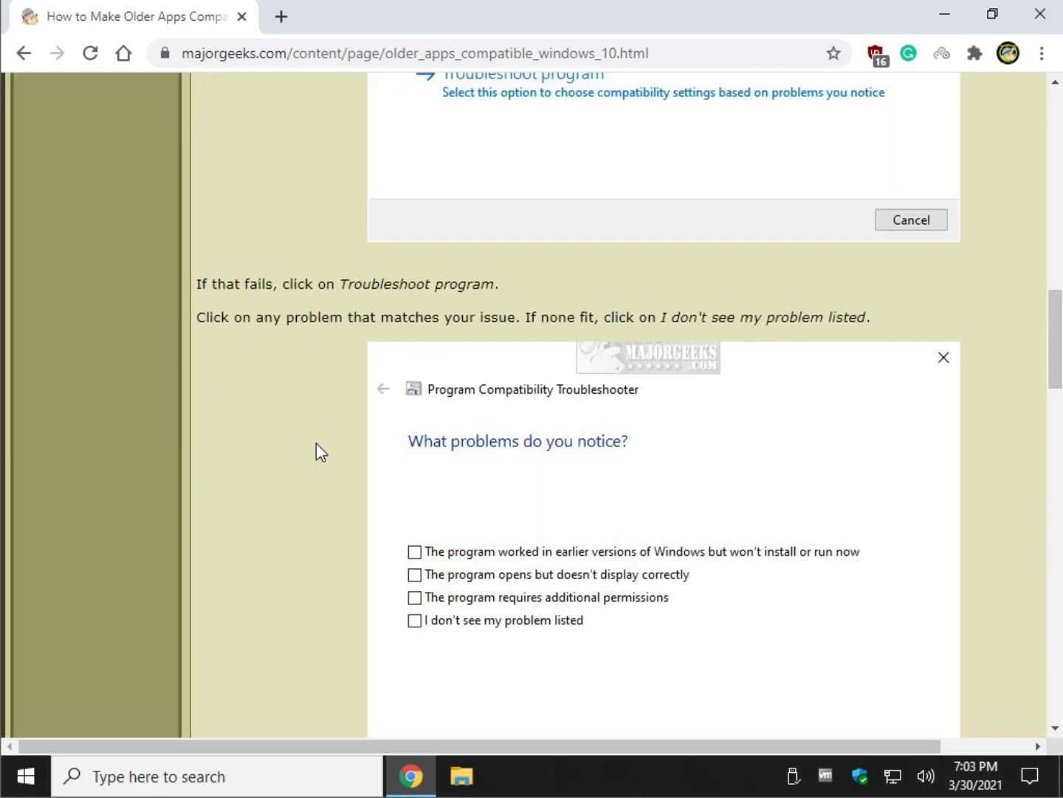